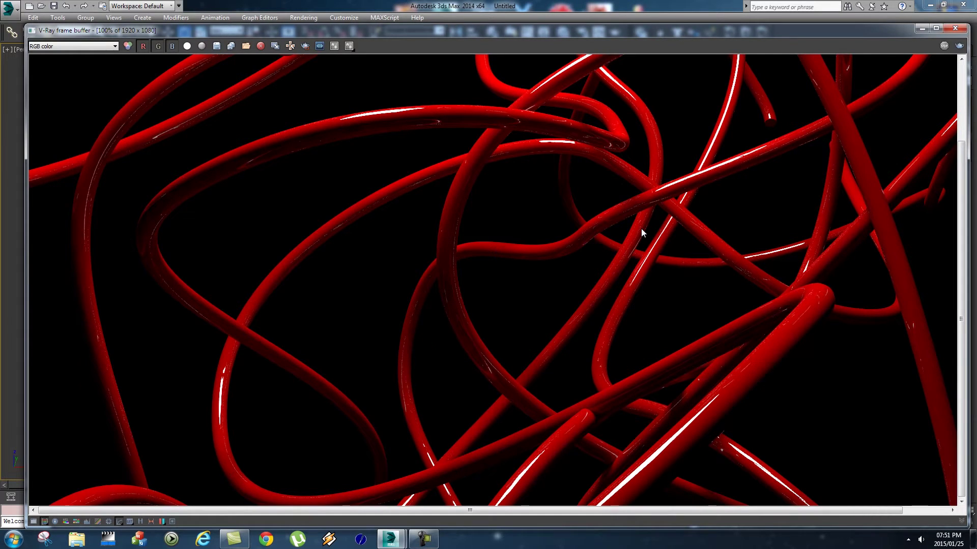
# Close the rendered image window and reset 3ds Max to a new empty scene.
pyautogui.click(957, 29)
pyautogui.click(9, 8)
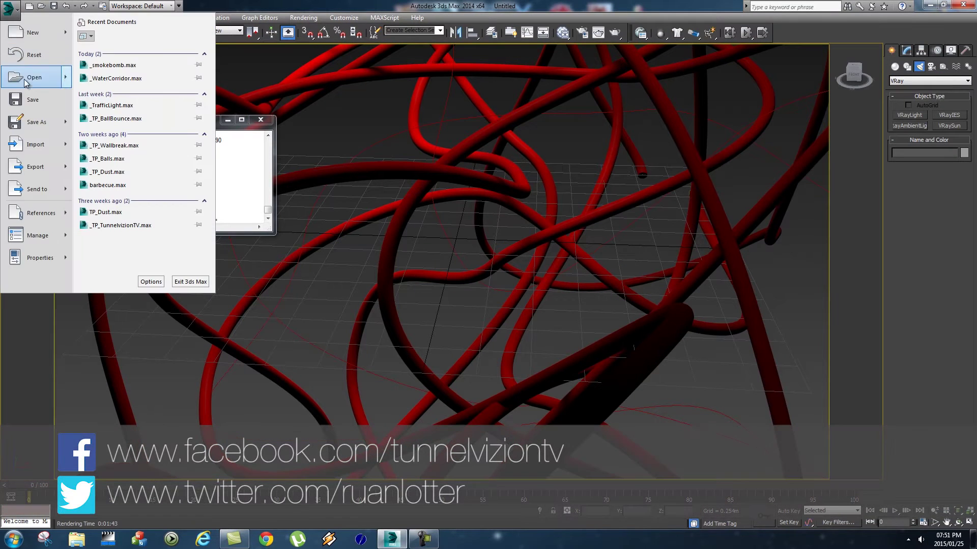
pyautogui.click(26, 78)
pyautogui.click(486, 283)
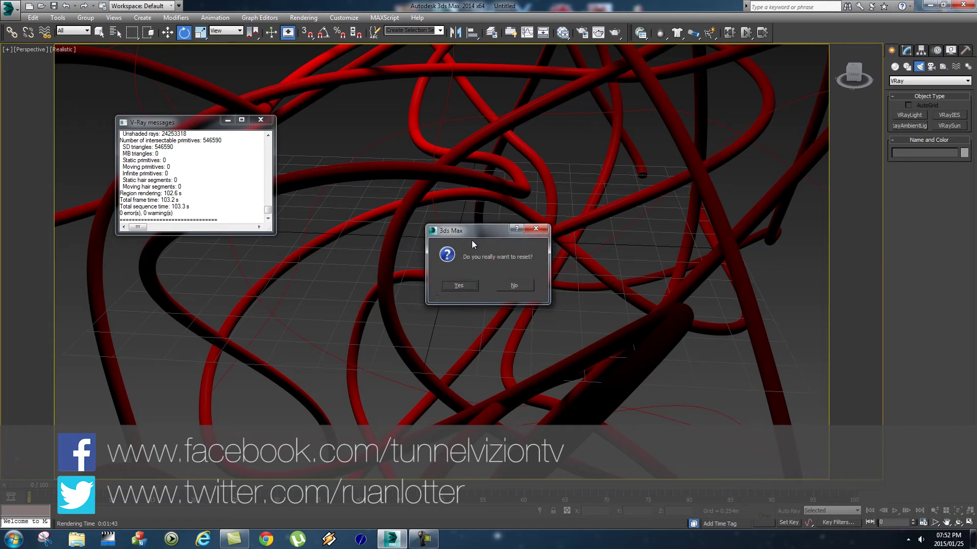
pyautogui.click(459, 287)
# Maximize the perspective viewport and switch it to the Front view.
pyautogui.click(450, 269)
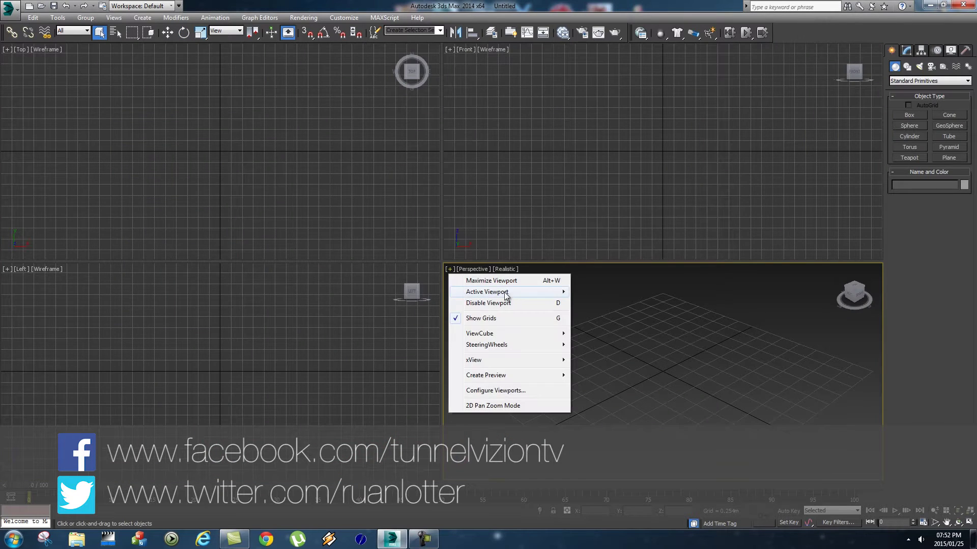
pyautogui.click(492, 279)
pyautogui.press('f')
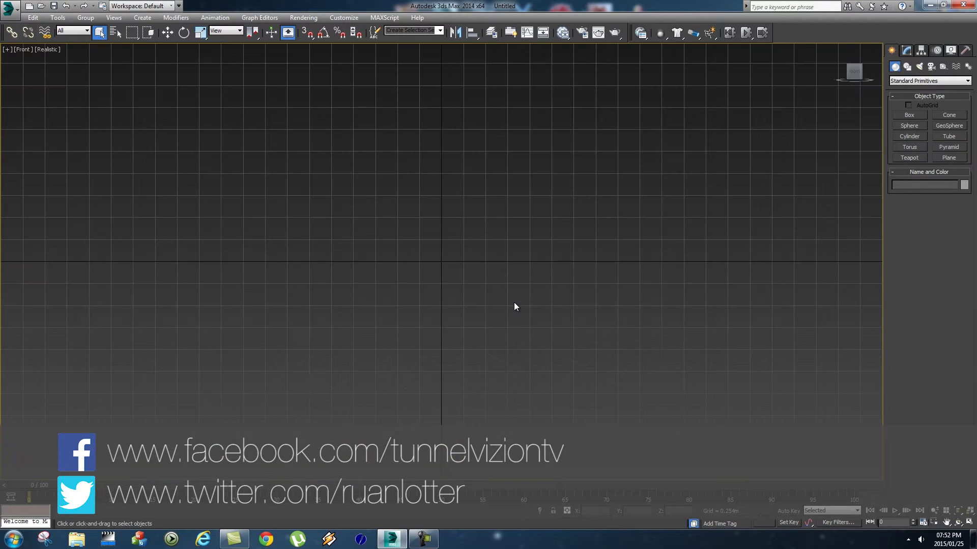
pyautogui.click(21, 50)
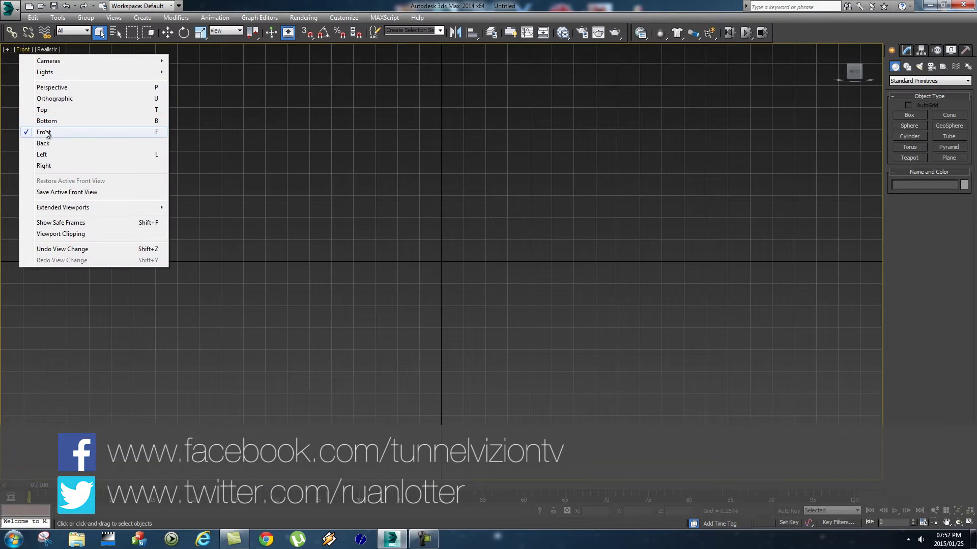
pyautogui.click(35, 131)
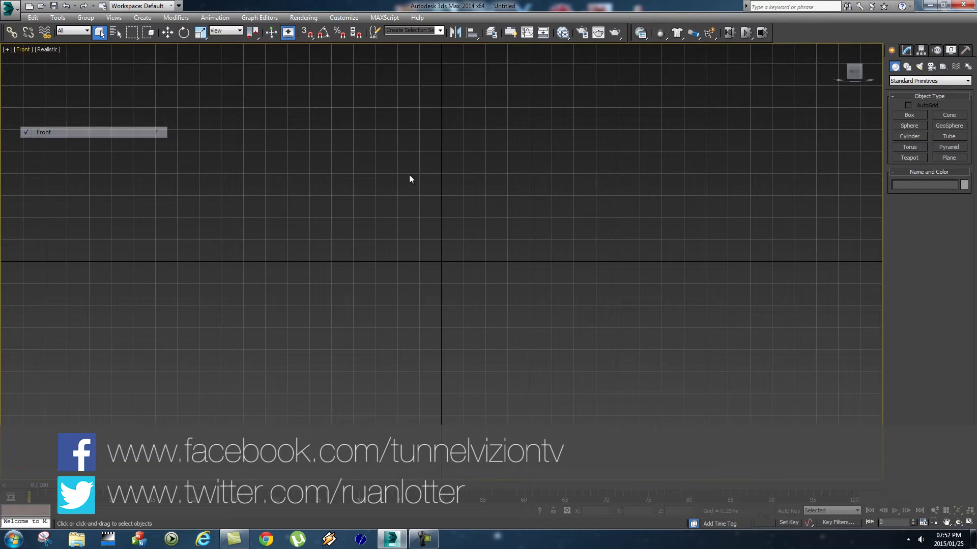
# Draw one long, smoothly curved open Line spline that loops and crosses itself several times across the whole front view.
pyautogui.click(907, 66)
pyautogui.click(913, 123)
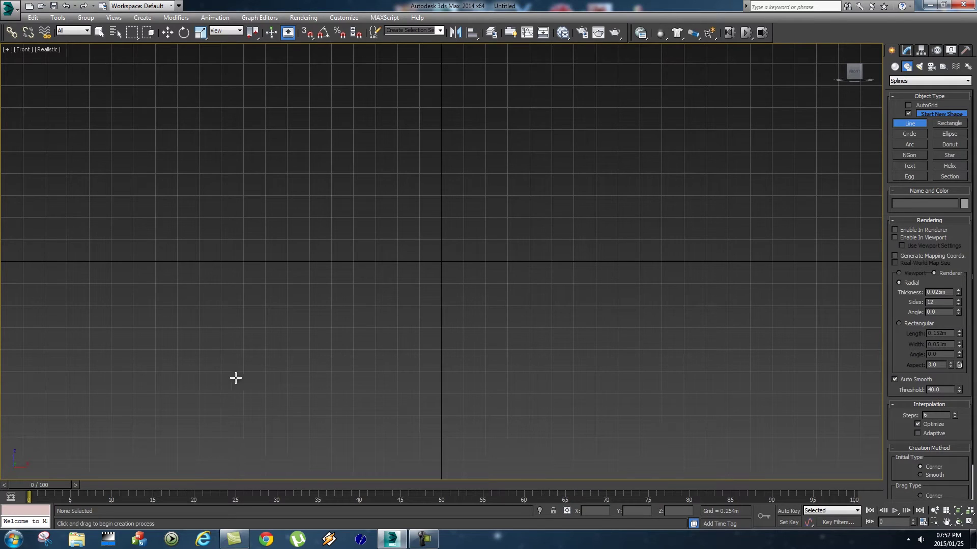
pyautogui.moveTo(197, 377); pyautogui.dragTo(194, 362)
pyautogui.click(97, 269)
pyautogui.click(141, 135)
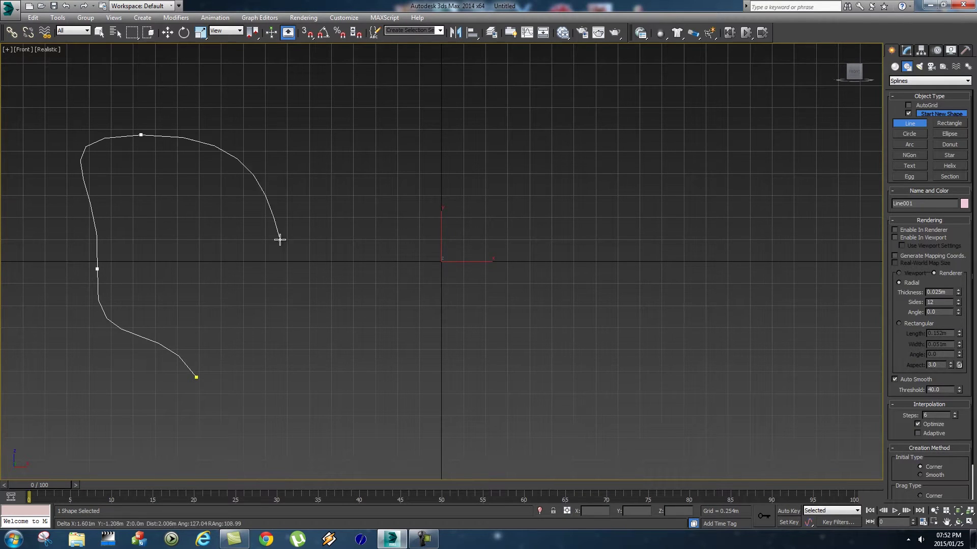
pyautogui.click(261, 273)
pyautogui.click(513, 408)
pyautogui.click(530, 396)
pyautogui.click(468, 215)
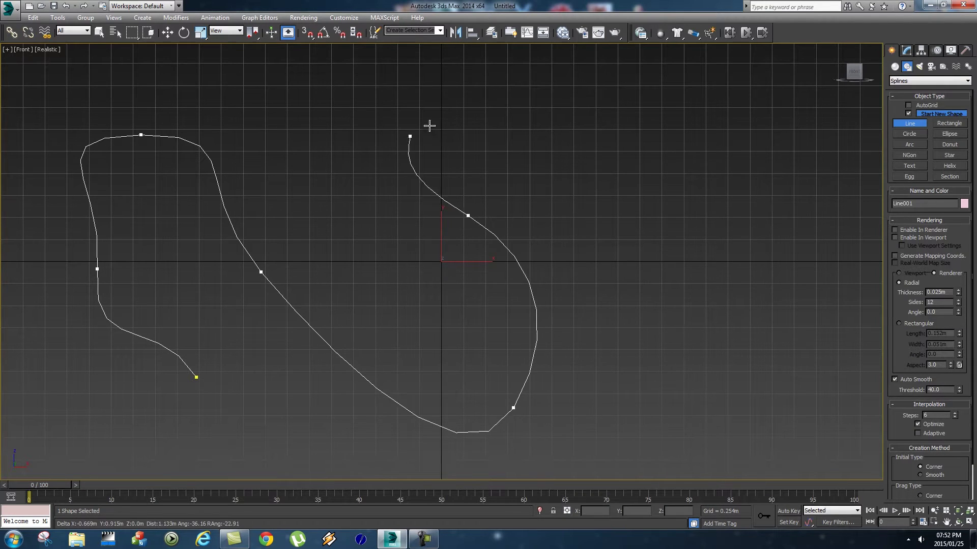
pyautogui.click(462, 110)
pyautogui.click(686, 104)
pyautogui.click(742, 331)
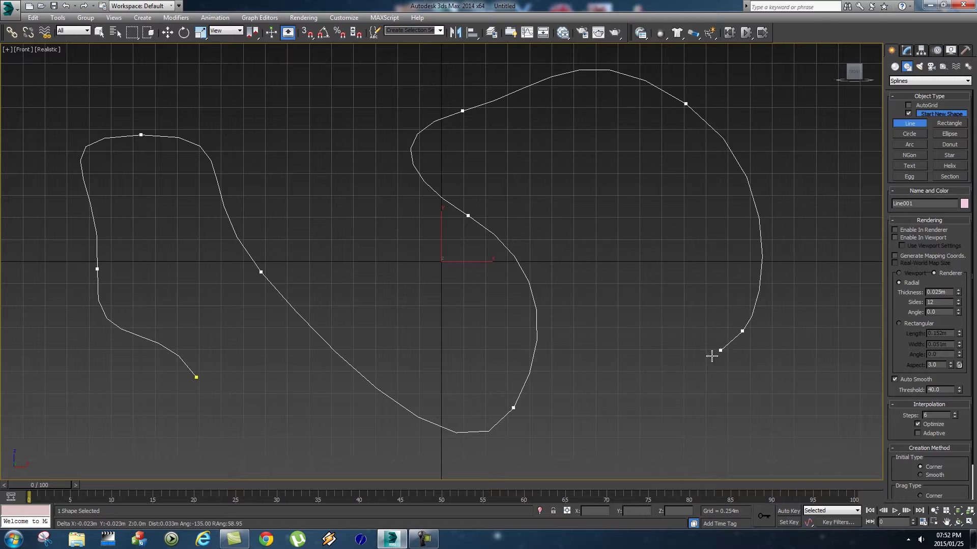
pyautogui.click(454, 287)
pyautogui.click(316, 137)
pyautogui.click(225, 181)
pyautogui.click(166, 249)
pyautogui.click(110, 389)
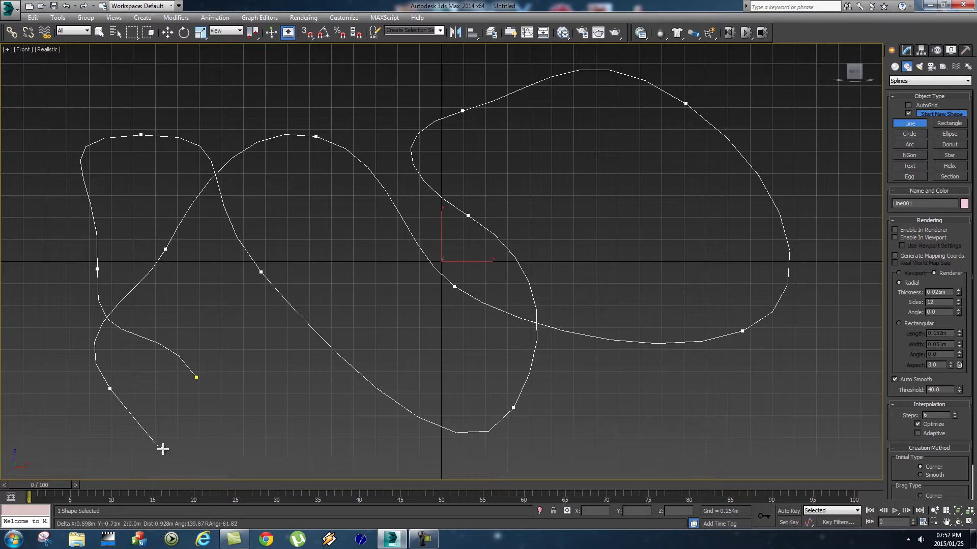
pyautogui.click(261, 421)
pyautogui.click(404, 277)
pyautogui.click(544, 185)
pyautogui.click(656, 408)
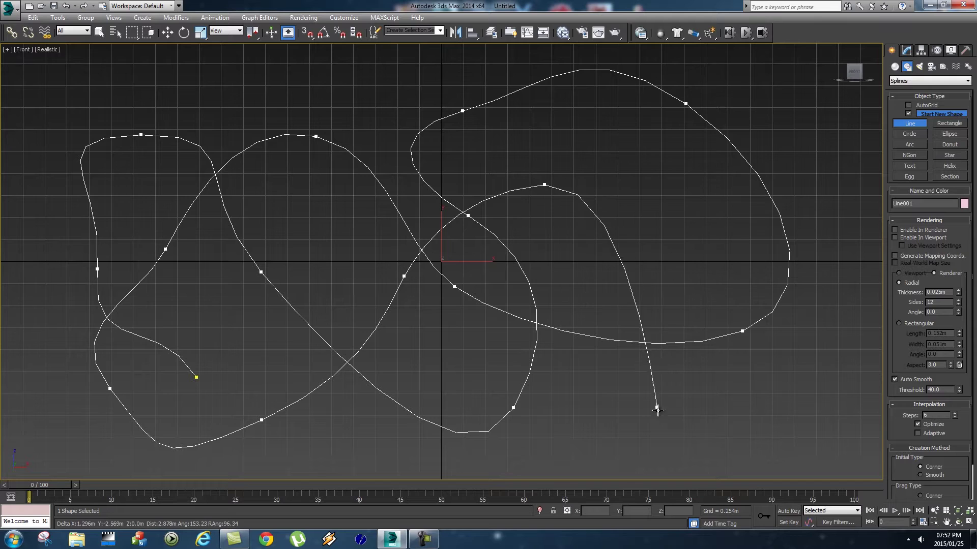
pyautogui.click(784, 393)
pyautogui.click(638, 275)
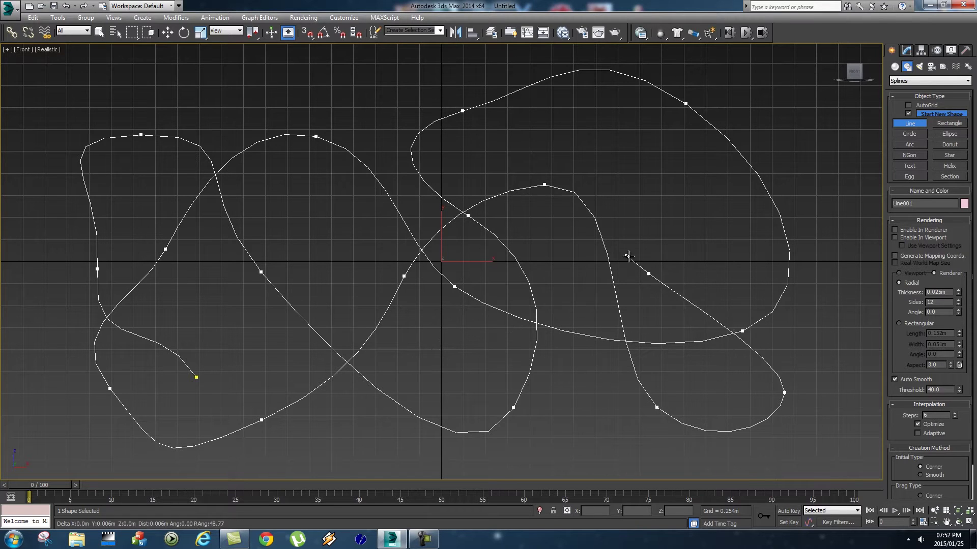
pyautogui.click(441, 350)
pyautogui.click(335, 445)
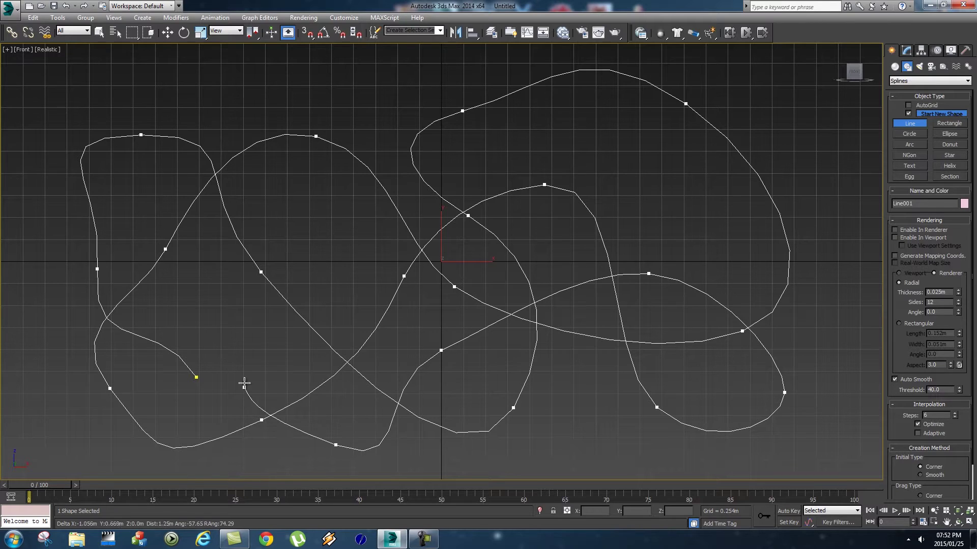
pyautogui.click(239, 330)
pyautogui.click(300, 227)
pyautogui.click(313, 100)
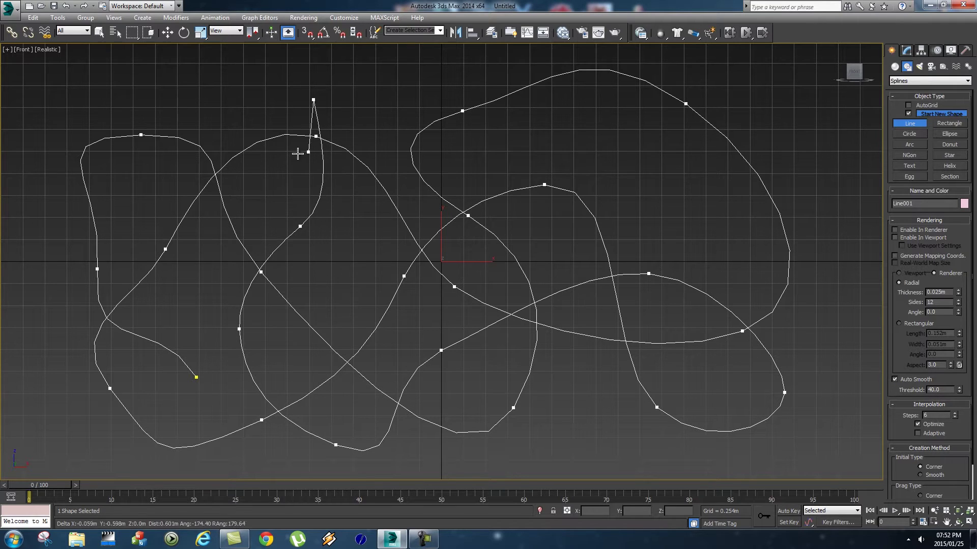
pyautogui.rightClick(259, 107)
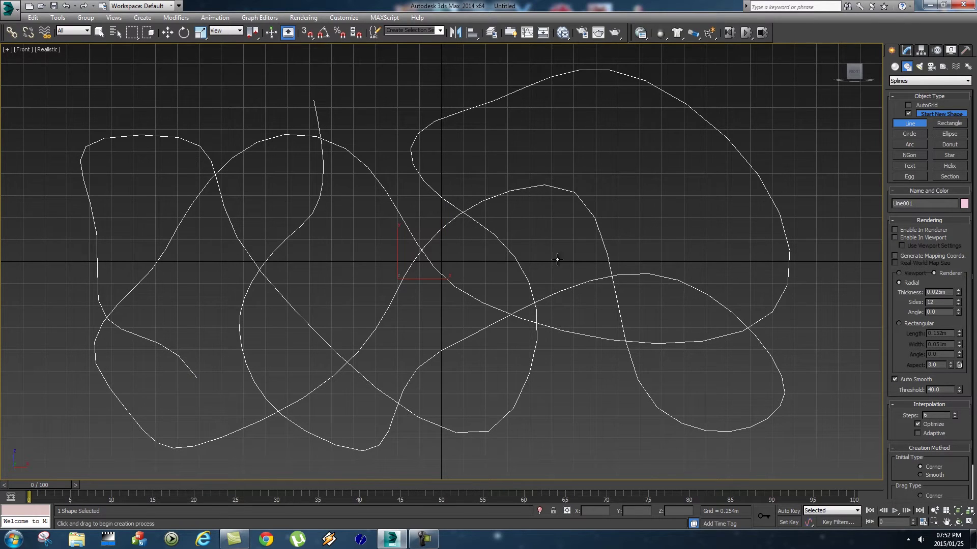
# In the Perspective view, move several of the line's vertices in depth so the flat curve becomes a three-dimensional tangle.
pyautogui.press('p')
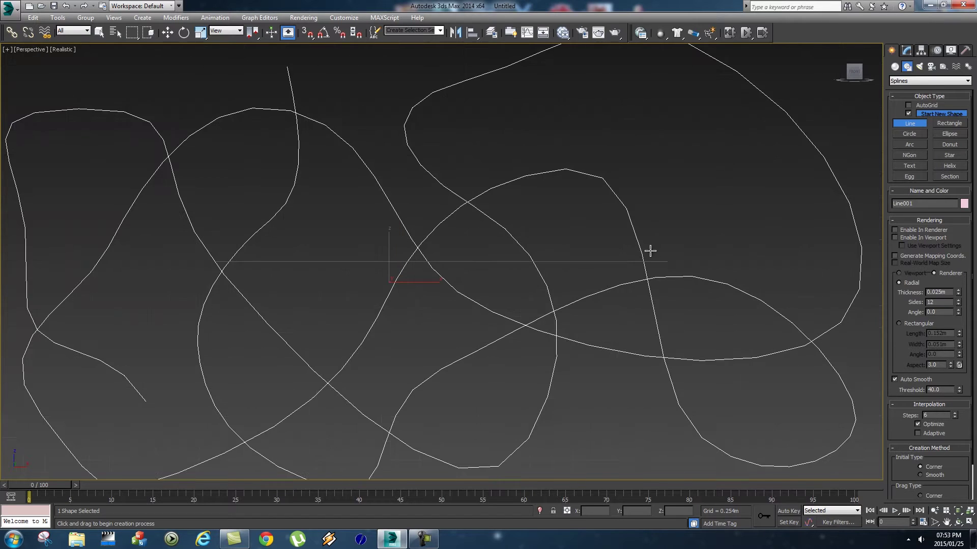
pyautogui.keyDown('alt'); pyautogui.moveTo(615, 279); pyautogui.dragTo(676, 297, button='middle'); pyautogui.keyUp('alt')
pyautogui.scroll(-5, 550, 302)
pyautogui.click(906, 50)
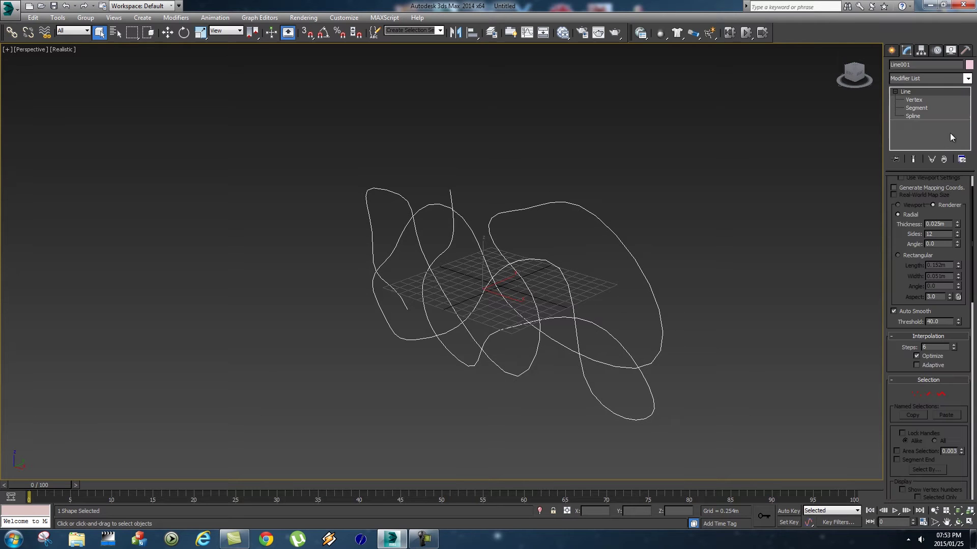
pyautogui.press('1')
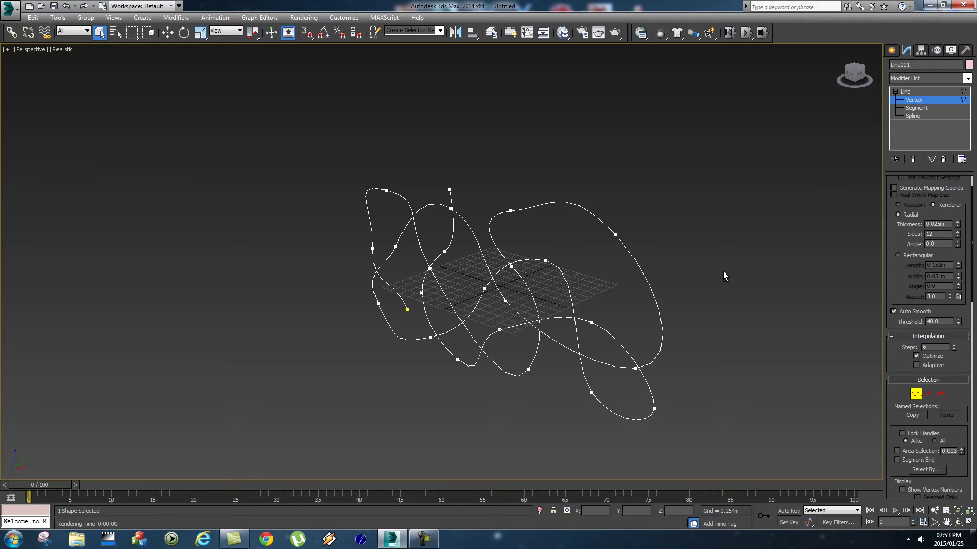
pyautogui.keyDown('alt'); pyautogui.moveTo(723, 273); pyautogui.dragTo(714, 272, button='middle'); pyautogui.keyUp('alt')
pyautogui.press('w')
pyautogui.moveTo(623, 227); pyautogui.dragTo(627, 277)
pyautogui.keyDown('alt'); pyautogui.moveTo(627, 277); pyautogui.dragTo(630, 319, button='middle'); pyautogui.keyUp('alt')
pyautogui.moveTo(611, 338); pyautogui.dragTo(735, 352)
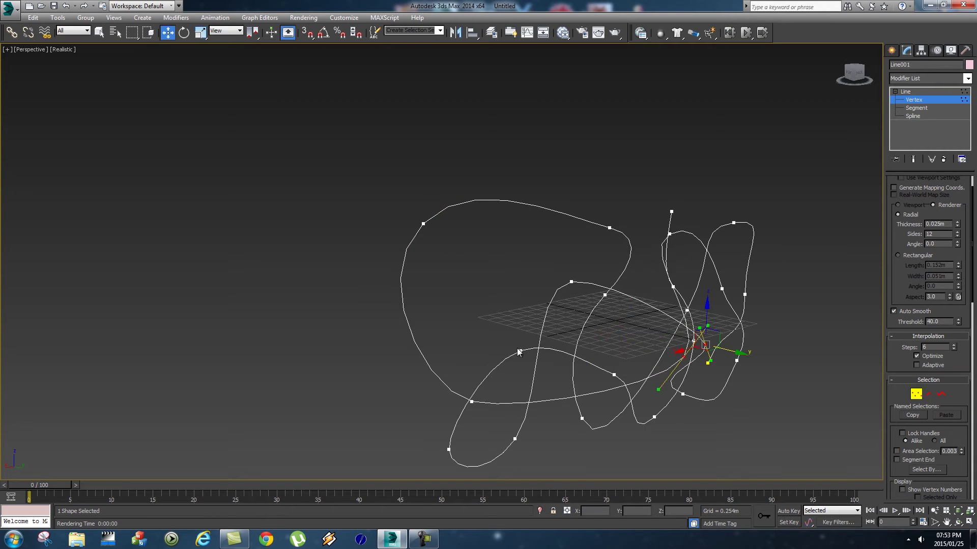
pyautogui.moveTo(516, 368); pyautogui.dragTo(478, 337)
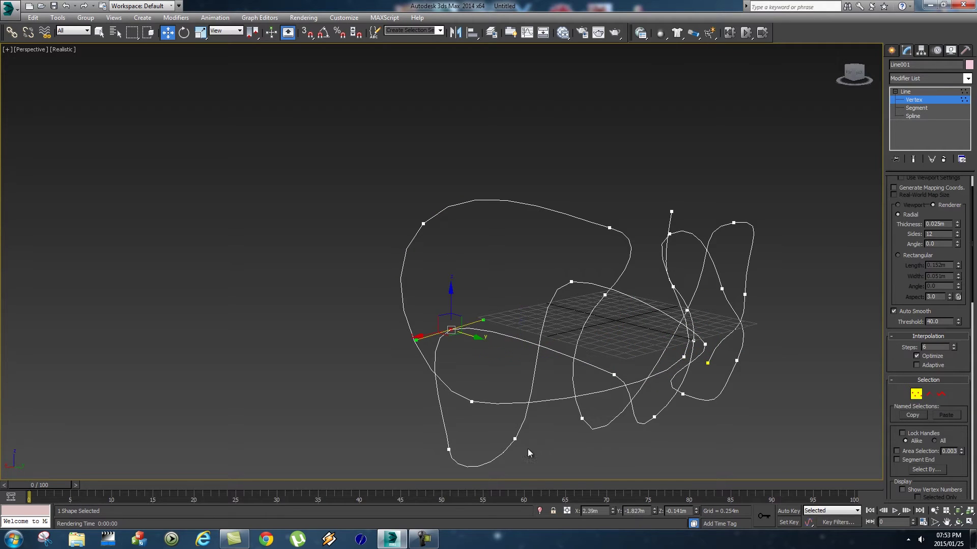
pyautogui.click(513, 441)
pyautogui.moveTo(543, 450); pyautogui.dragTo(635, 472)
pyautogui.keyDown('alt'); pyautogui.moveTo(778, 407); pyautogui.dragTo(681, 364, button='middle'); pyautogui.keyUp('alt')
pyautogui.keyDown('alt'); pyautogui.moveTo(682, 364); pyautogui.dragTo(622, 362, button='middle'); pyautogui.keyUp('alt')
pyautogui.moveTo(599, 342); pyautogui.dragTo(501, 370)
pyautogui.click(640, 394)
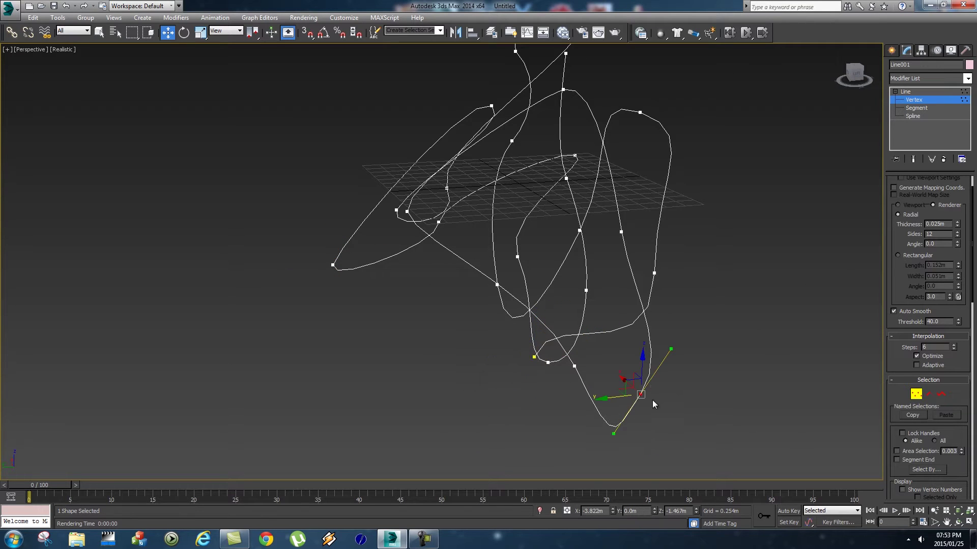
pyautogui.moveTo(603, 399); pyautogui.dragTo(752, 363)
pyautogui.keyDown('alt'); pyautogui.moveTo(712, 288); pyautogui.dragTo(647, 302, button='middle'); pyautogui.keyUp('alt')
pyautogui.click(572, 289)
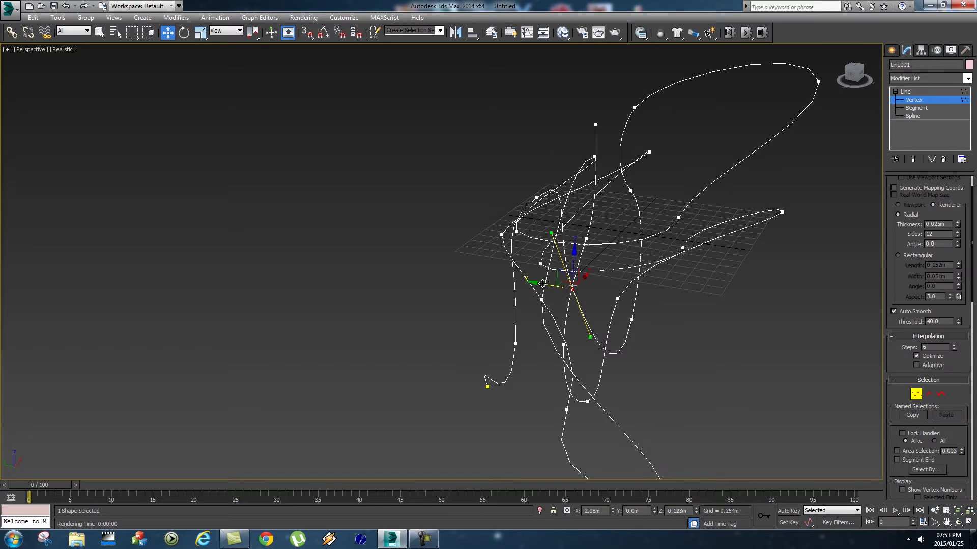
pyautogui.moveTo(536, 283); pyautogui.dragTo(516, 280)
pyautogui.keyDown('alt'); pyautogui.moveTo(682, 298); pyautogui.dragTo(570, 300, button='middle'); pyautogui.keyUp('alt')
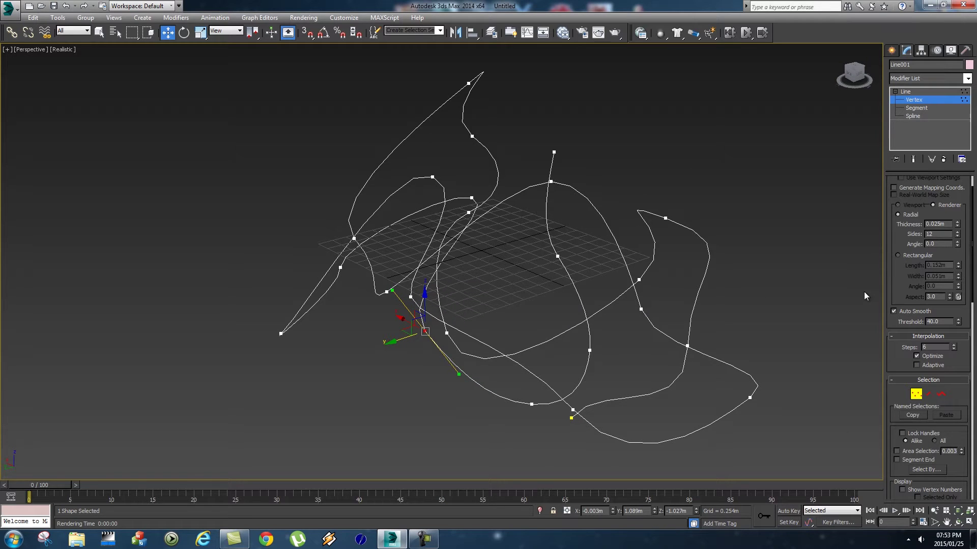
pyautogui.click(906, 92)
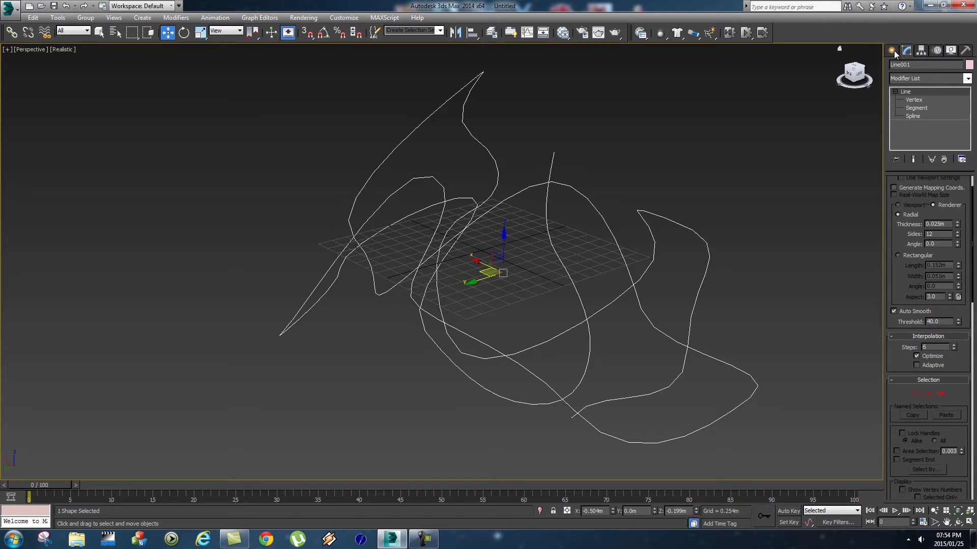
# Draw a small Circle spline on the grid beside the line and set its radius to 0.04 m.
pyautogui.click(892, 50)
pyautogui.click(910, 134)
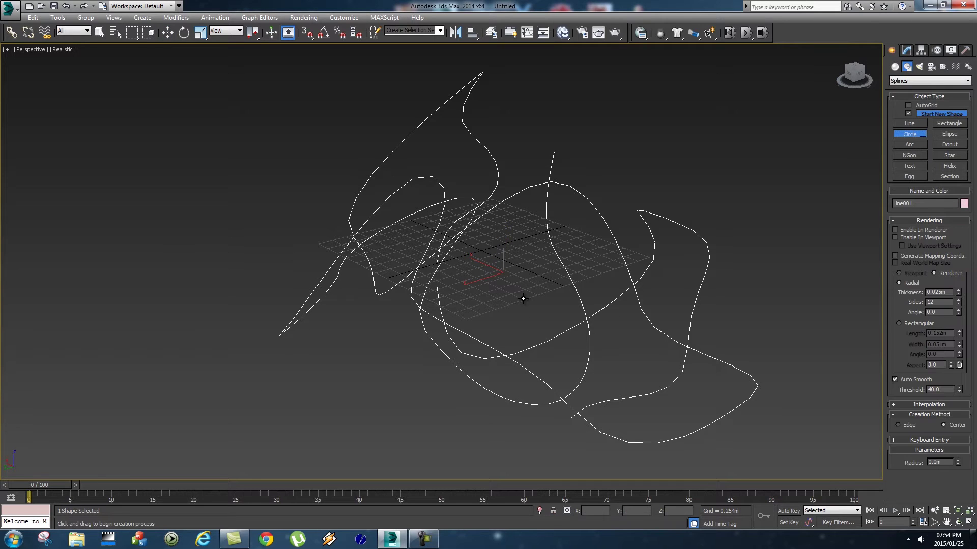
pyautogui.moveTo(524, 295); pyautogui.dragTo(530, 300)
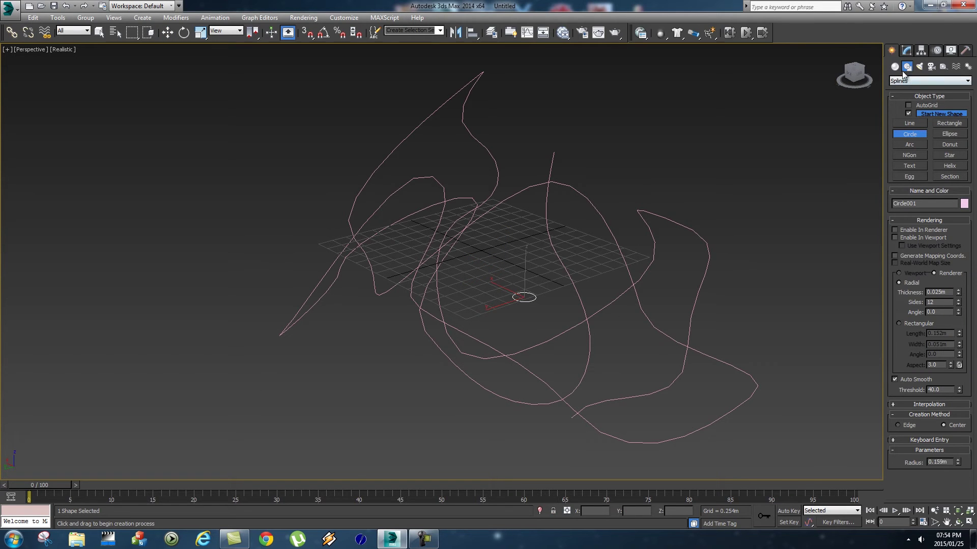
pyautogui.click(906, 51)
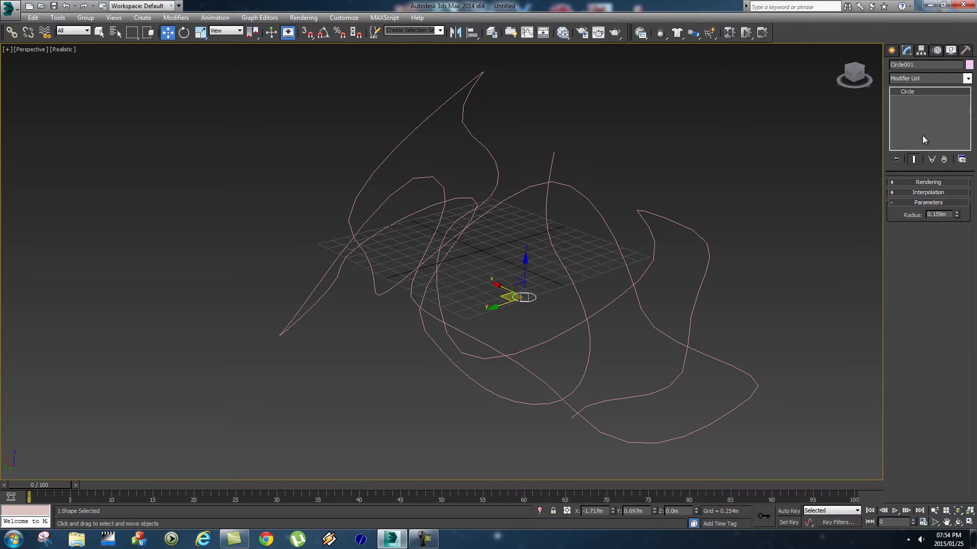
pyautogui.click(949, 214)
pyautogui.write('04')
# Loft the small circle as an instanced shape along the looping three-dimensional line to form a tube.
pyautogui.keyDown('alt'); pyautogui.moveTo(574, 270); pyautogui.dragTo(612, 286, button='middle'); pyautogui.keyUp('alt')
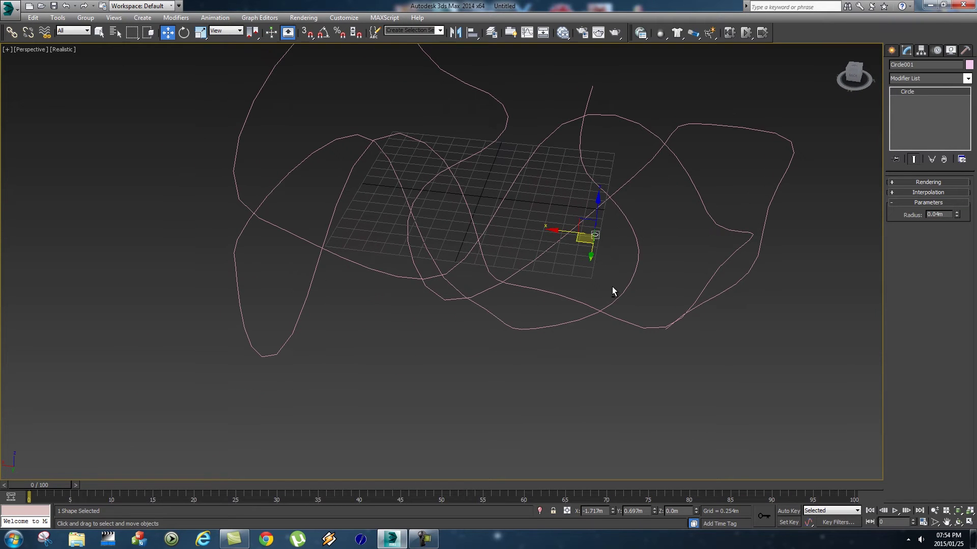
pyautogui.click(699, 195)
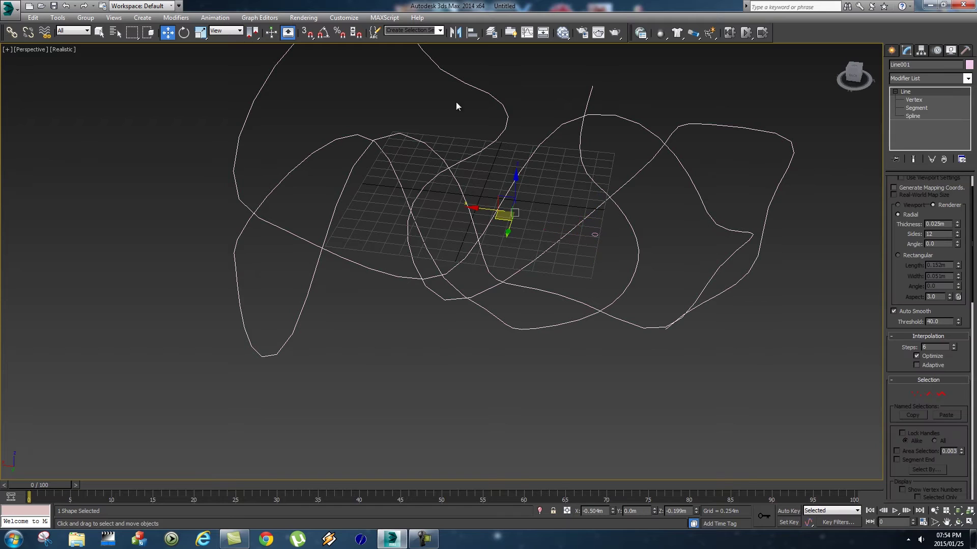
pyautogui.moveTo(563, 205); pyautogui.dragTo(507, 240, button='middle')
pyautogui.click(891, 51)
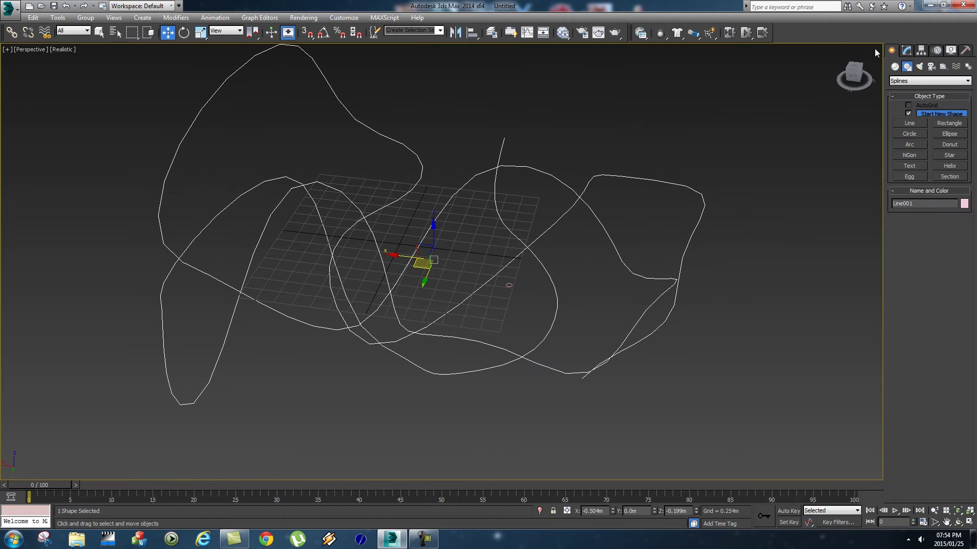
pyautogui.click(894, 66)
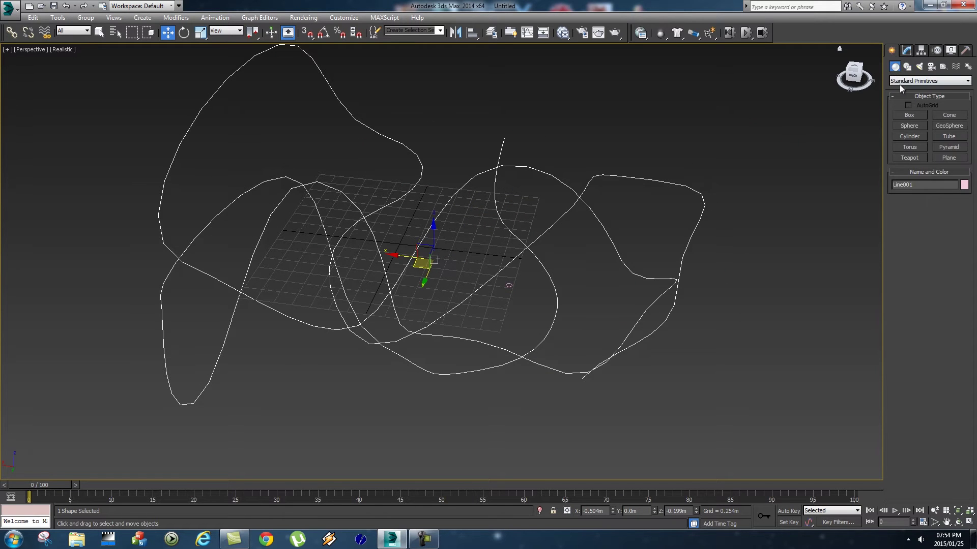
pyautogui.click(913, 82)
pyautogui.click(908, 90)
pyautogui.click(917, 82)
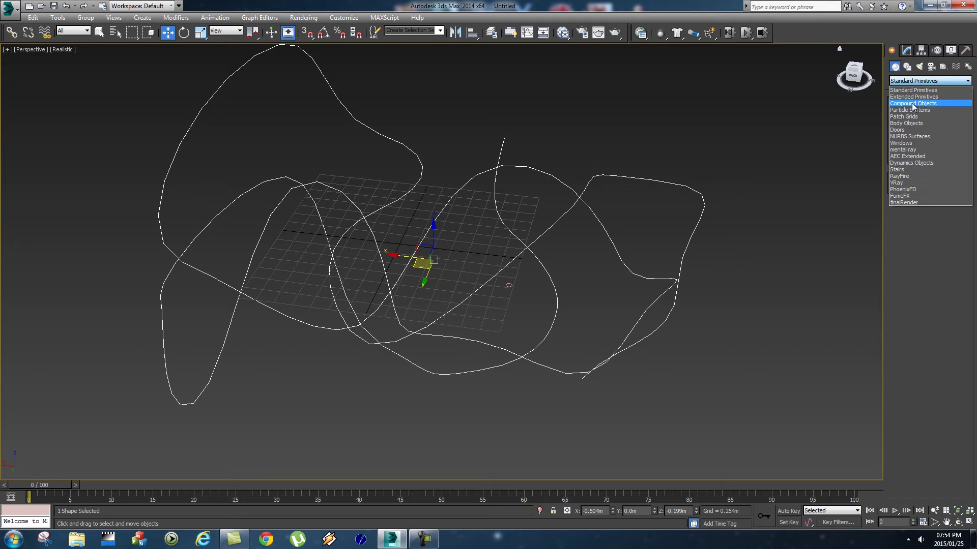
pyautogui.click(913, 103)
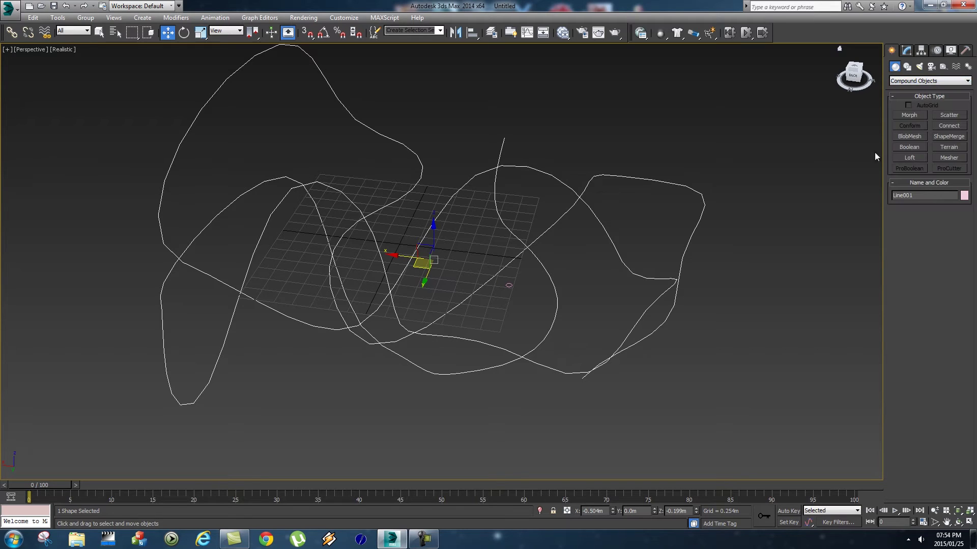
pyautogui.click(909, 158)
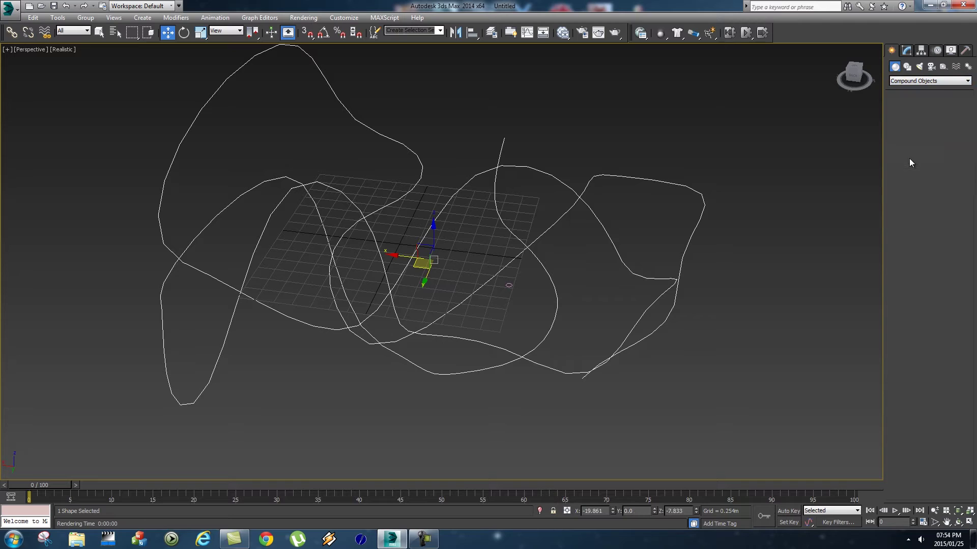
pyautogui.click(950, 222)
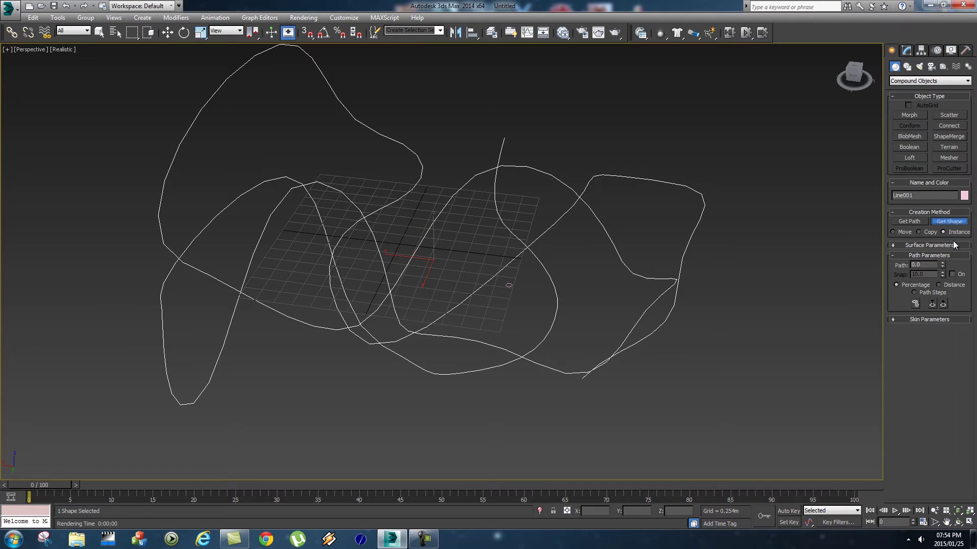
pyautogui.click(510, 284)
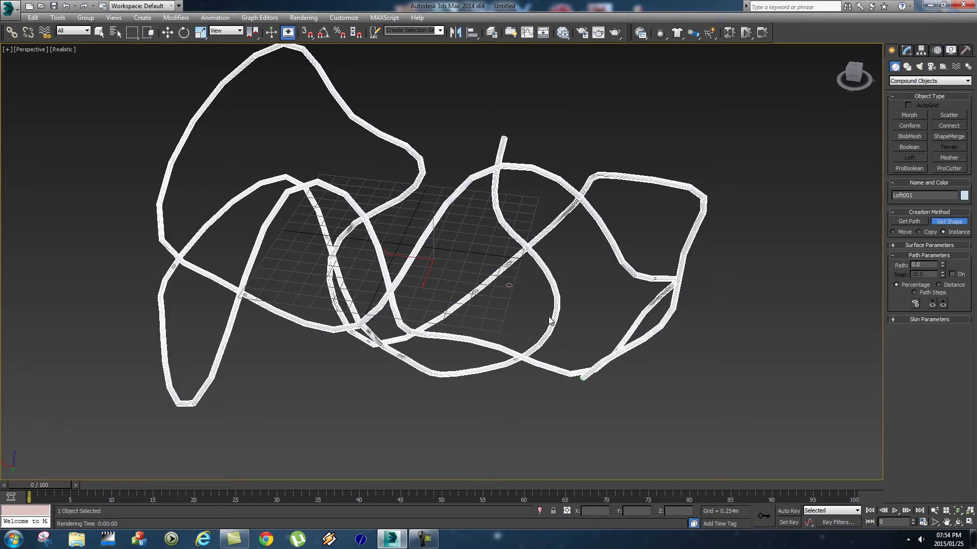
pyautogui.keyDown('alt'); pyautogui.moveTo(611, 294); pyautogui.dragTo(601, 271, button='middle'); pyautogui.keyUp('alt')
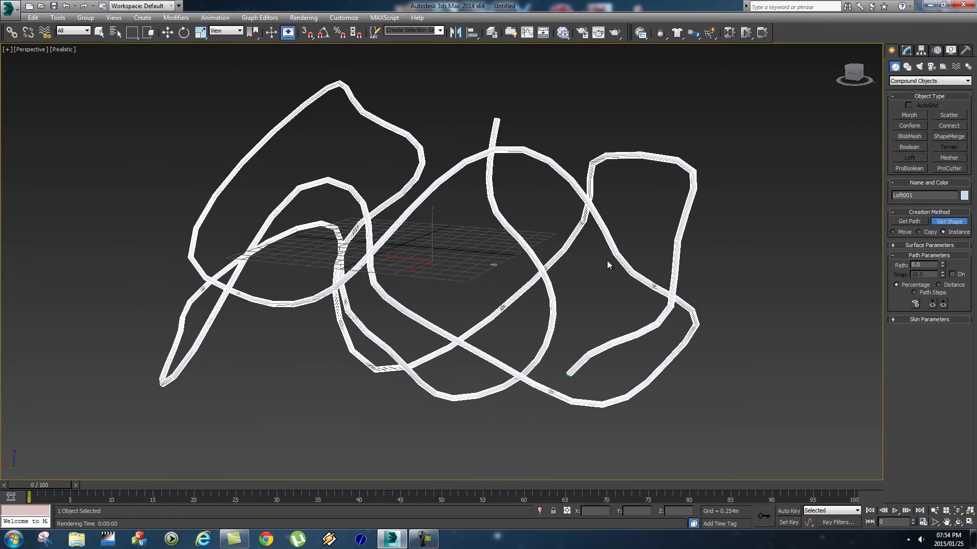
# Try the loft's skin with 0 shape and path steps, and raise them to 4 shape steps and 3 path steps.
pyautogui.click(920, 320)
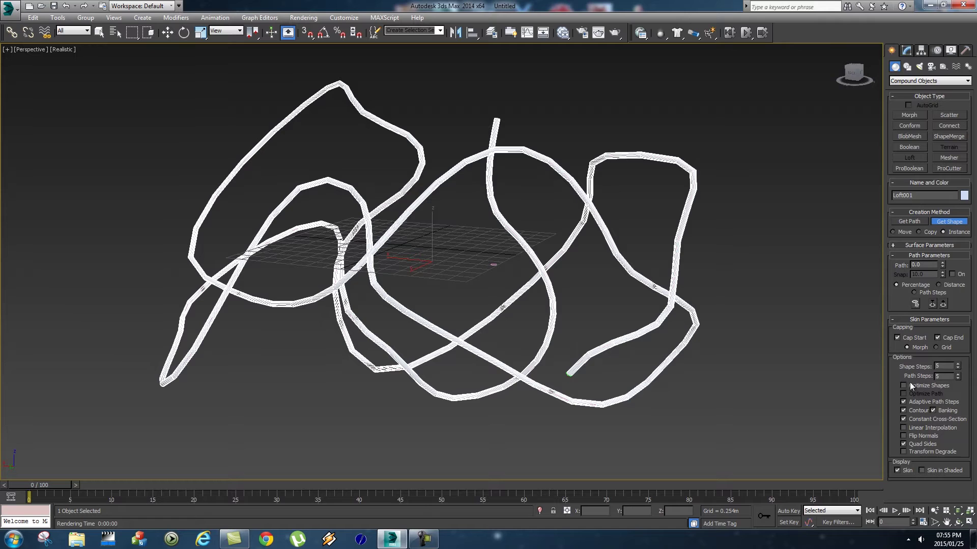
pyautogui.moveTo(957, 363); pyautogui.dragTo(958, 388)
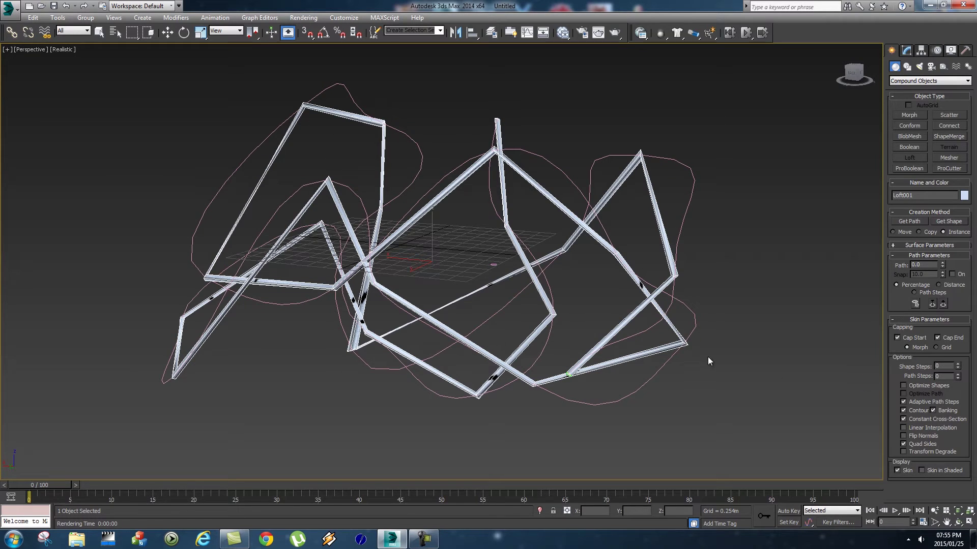
pyautogui.click(958, 375)
pyautogui.click(958, 375)
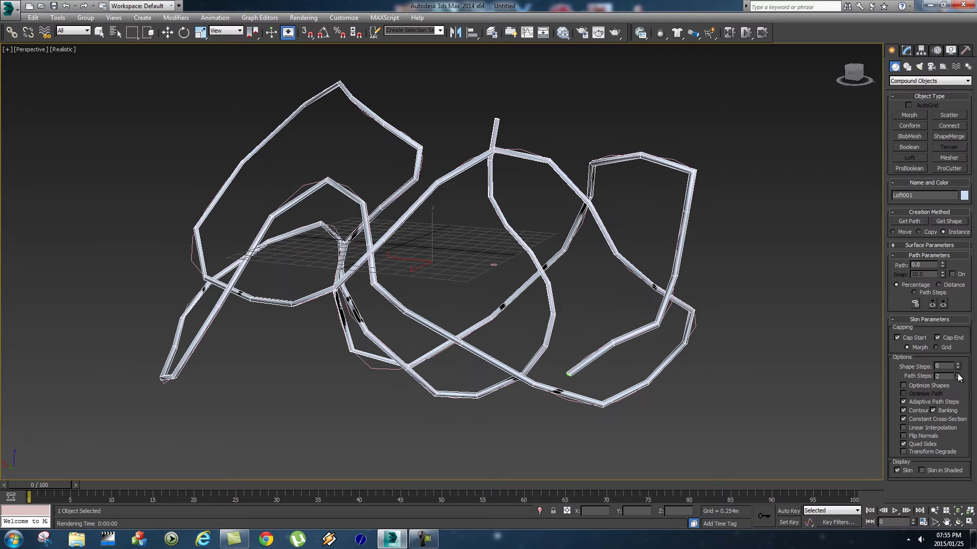
pyautogui.click(958, 375)
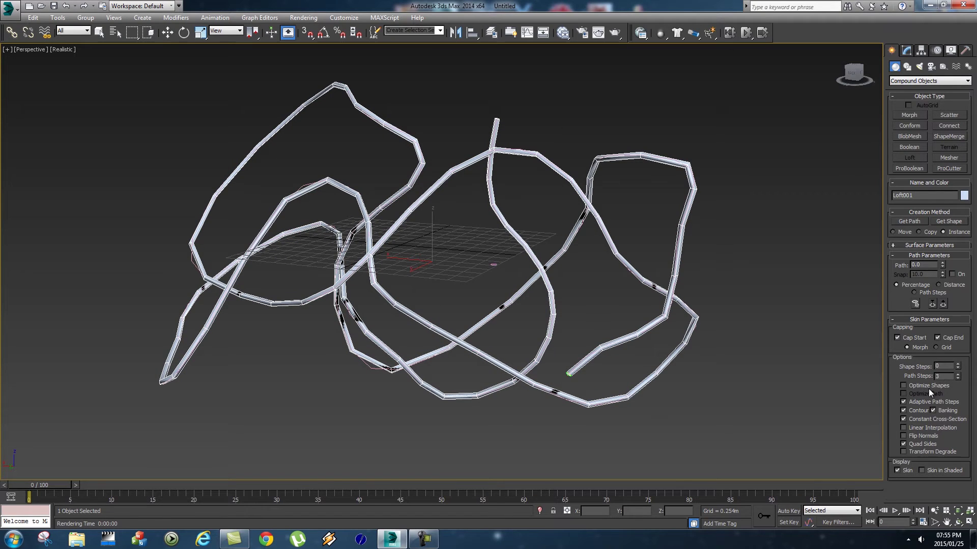
pyautogui.click(957, 364)
pyautogui.click(958, 364)
pyautogui.click(958, 364)
pyautogui.click(958, 364)
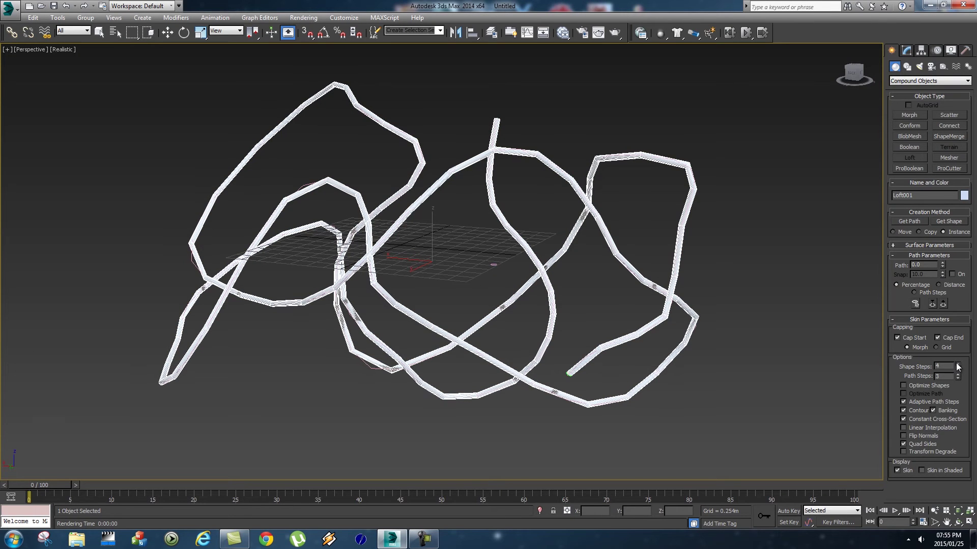
# Smooth the lofted tube by setting its path steps to 64 and shape steps to 24, and finish the loft.
pyautogui.moveTo(958, 377); pyautogui.dragTo(958, 374)
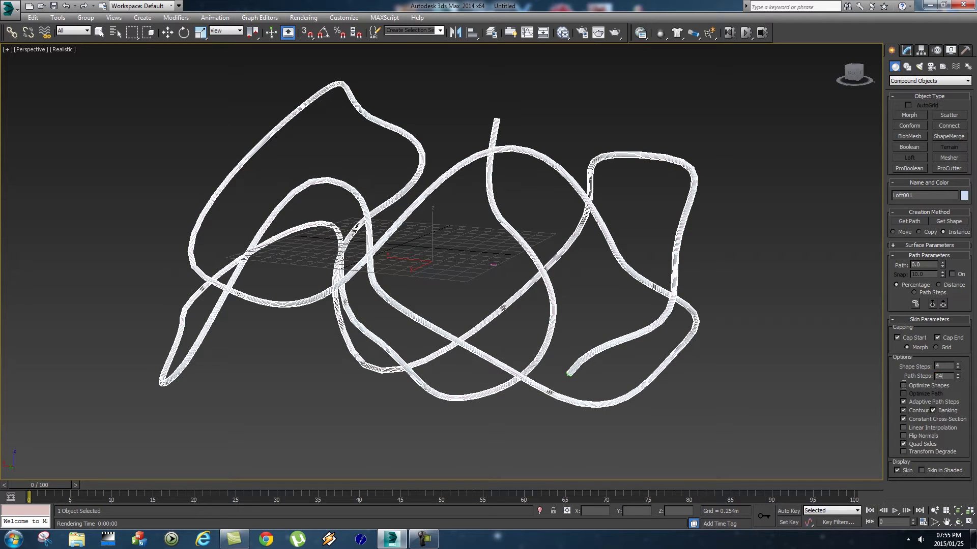
pyautogui.press('Return')
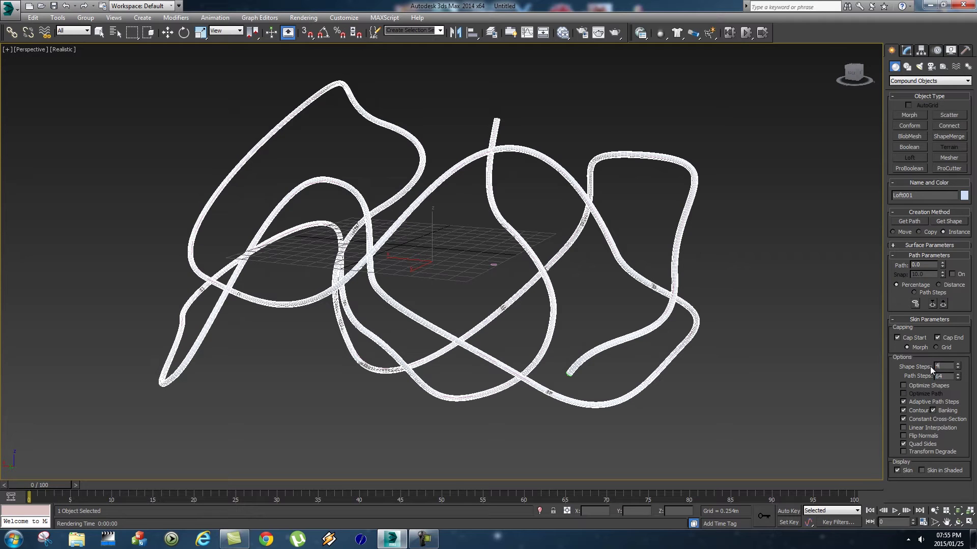
pyautogui.keyDown('alt'); pyautogui.moveTo(835, 374); pyautogui.dragTo(509, 260, button='middle'); pyautogui.keyUp('alt')
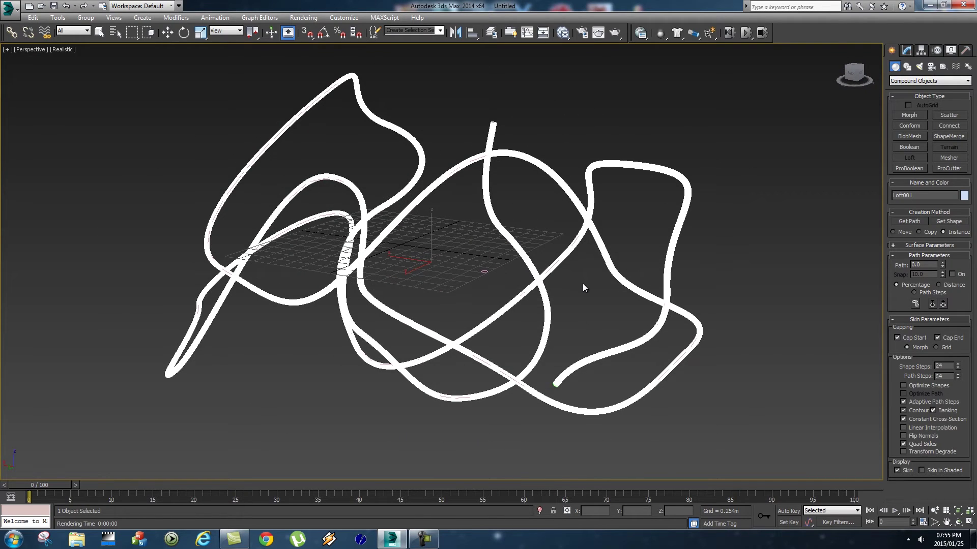
pyautogui.press('w')
# Try rotating the lofted tube itself about its vertical axis, and undo the rotation.
pyautogui.scroll(-3, 731, 288)
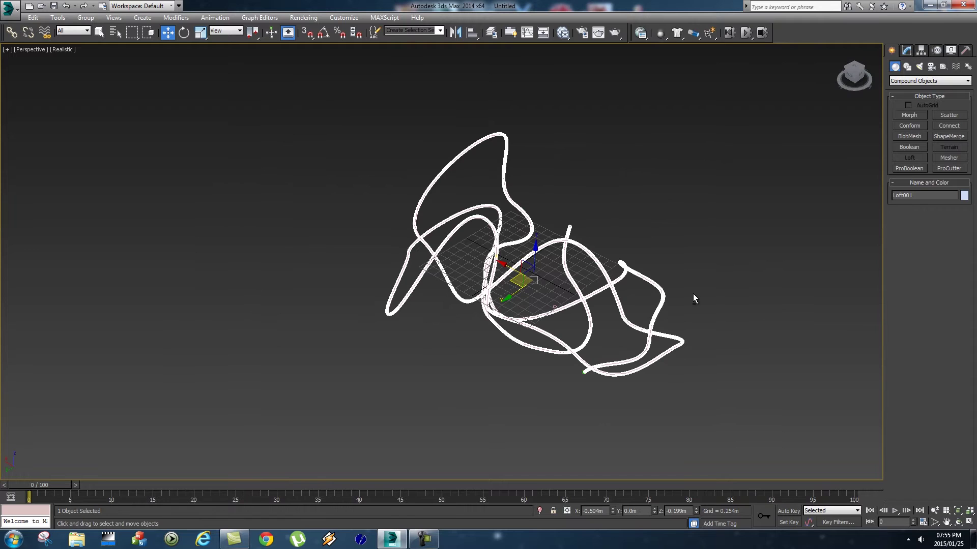
pyautogui.press('e')
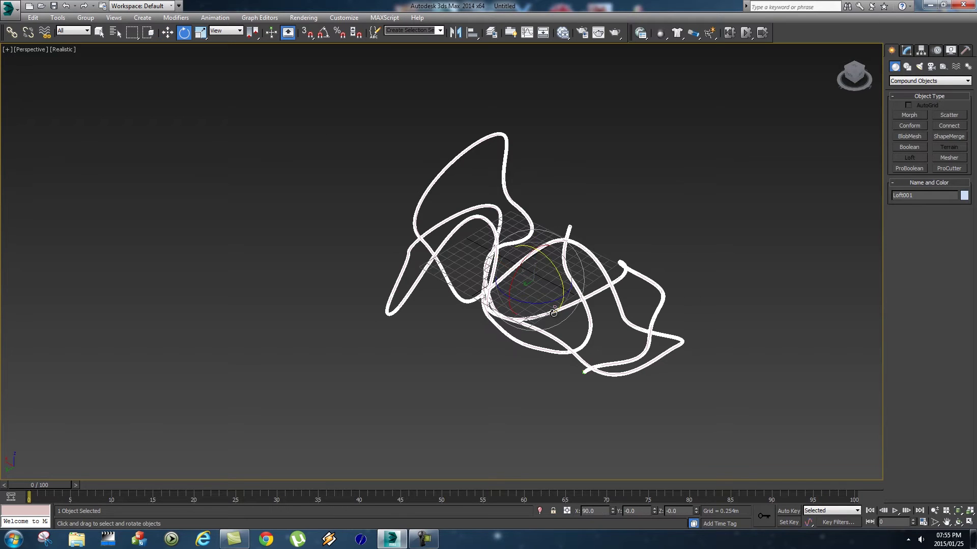
pyautogui.moveTo(552, 304); pyautogui.dragTo(590, 305)
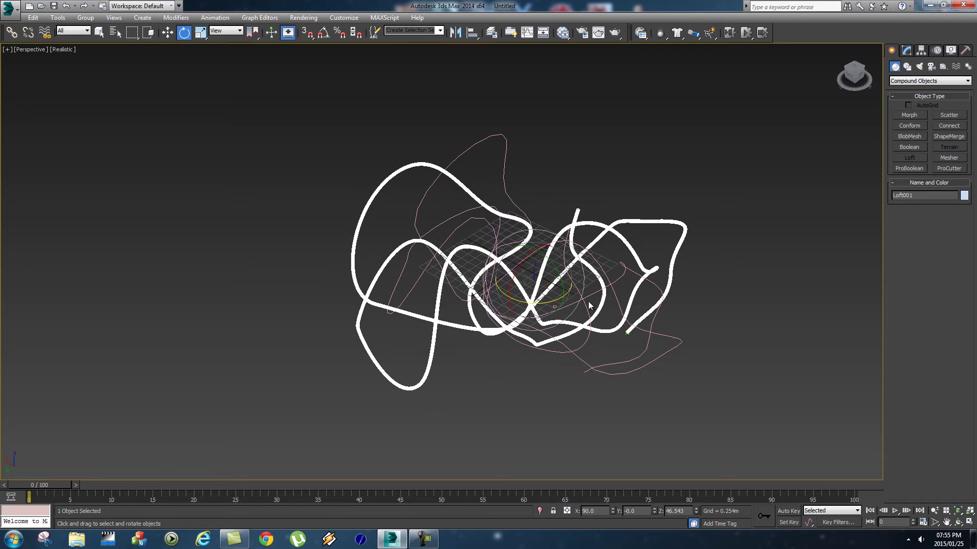
pyautogui.hotkey('ctrl', 'z')
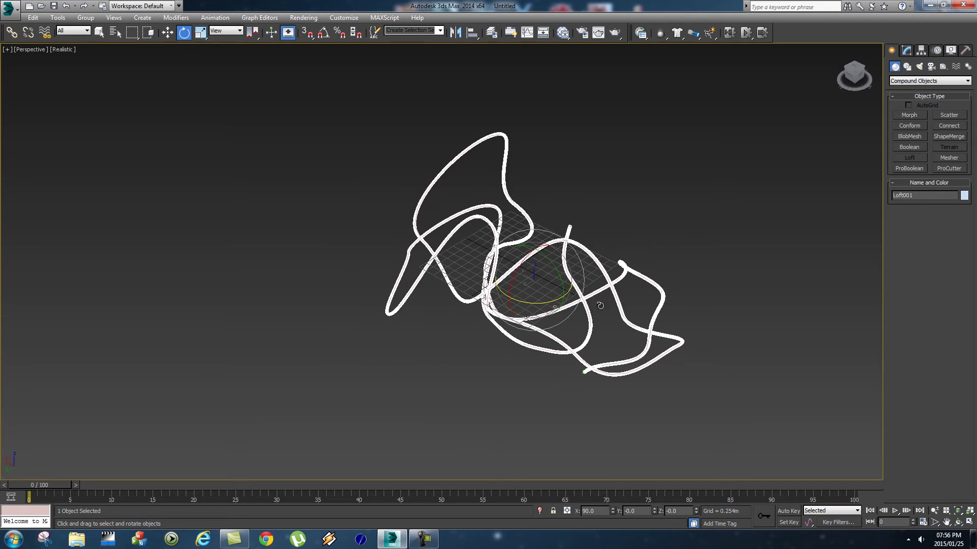
# Clone the tube by rotation as one independent copy, and turn the copy further so it crosses the original.
pyautogui.keyDown('shift'); pyautogui.moveTo(522, 301); pyautogui.dragTo(639, 283); pyautogui.keyUp('shift')
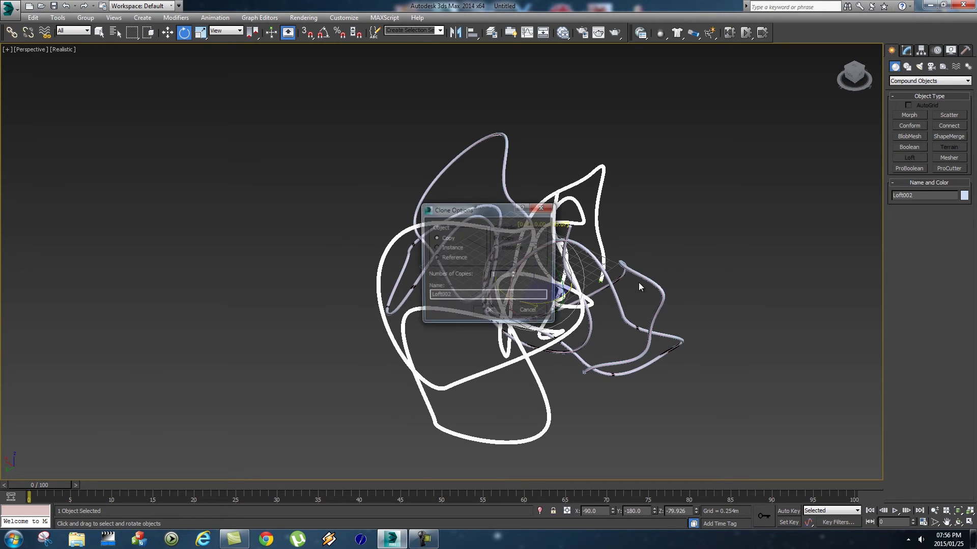
pyautogui.click(489, 312)
pyautogui.moveTo(504, 297); pyautogui.dragTo(494, 181)
pyautogui.moveTo(532, 297)
pyautogui.mouseDown()
pyautogui.moveTo(557, 295)
pyautogui.moveTo(517, 308)
pyautogui.moveTo(705, 356)
pyautogui.mouseUp()
pyautogui.moveTo(670, 355); pyautogui.dragTo(619, 347, button='middle')
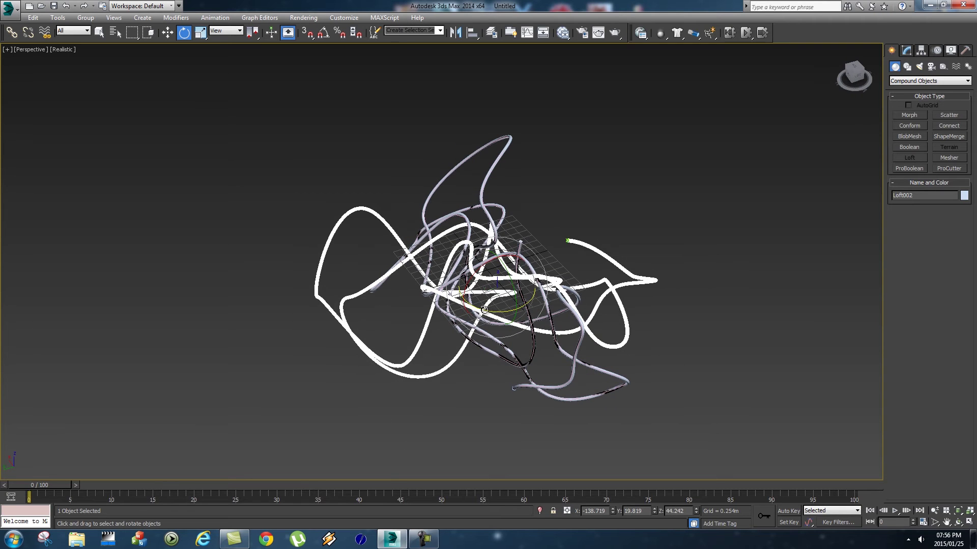
# Clone two more tubes by rotation, each turned in a different direction, and rotate the last copy further to thicken the tangle.
pyautogui.moveTo(485, 310)
pyautogui.keyDown('shift'); pyautogui.mouseDown()
pyautogui.moveTo(494, 311)
pyautogui.moveTo(498, 270)
pyautogui.moveTo(484, 251)
pyautogui.moveTo(656, 344)
pyautogui.mouseUp(); pyautogui.keyUp('shift')
pyautogui.click(494, 311)
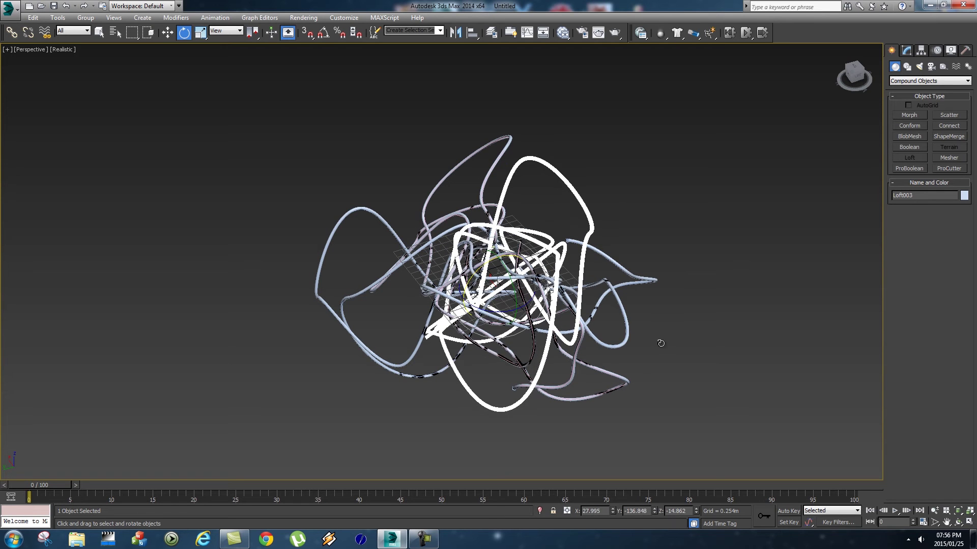
pyautogui.moveTo(474, 274)
pyautogui.keyDown('shift'); pyautogui.mouseDown()
pyautogui.moveTo(485, 312)
pyautogui.moveTo(405, 319)
pyautogui.moveTo(477, 295)
pyautogui.mouseUp(); pyautogui.keyUp('shift')
pyautogui.click(487, 315)
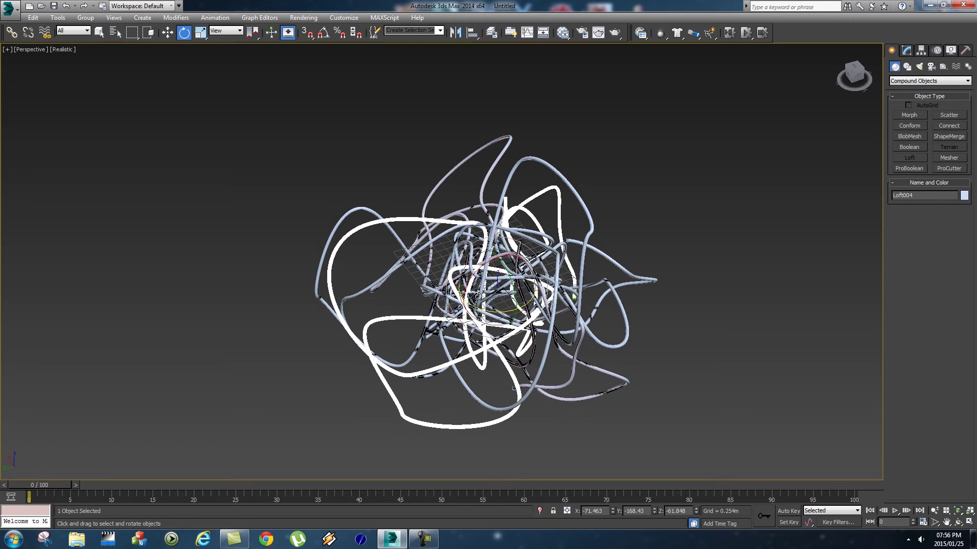
pyautogui.moveTo(494, 257); pyautogui.dragTo(626, 277)
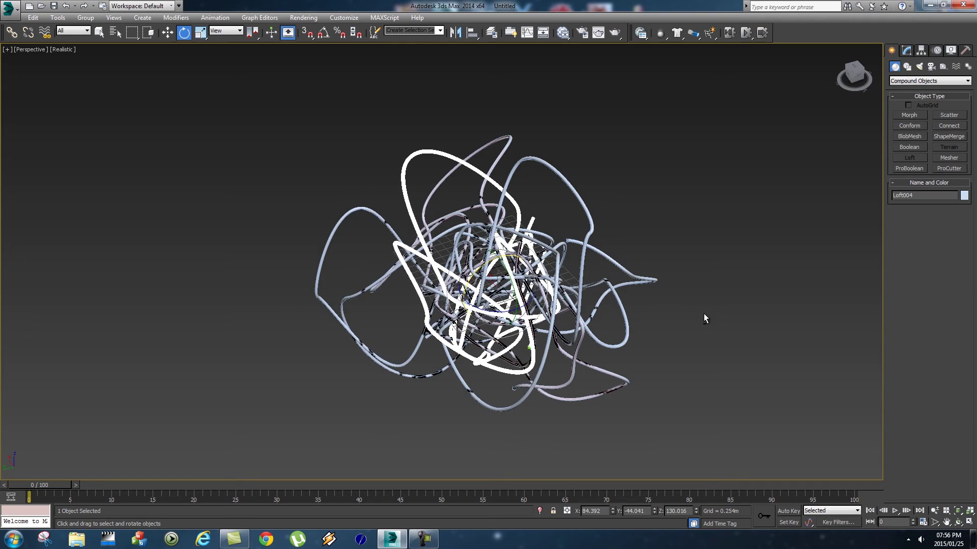
pyautogui.keyDown('alt'); pyautogui.moveTo(703, 314); pyautogui.dragTo(558, 324, button='middle'); pyautogui.keyUp('alt')
pyautogui.scroll(3, 559, 325)
pyautogui.moveTo(638, 342); pyautogui.dragTo(681, 380, button='middle')
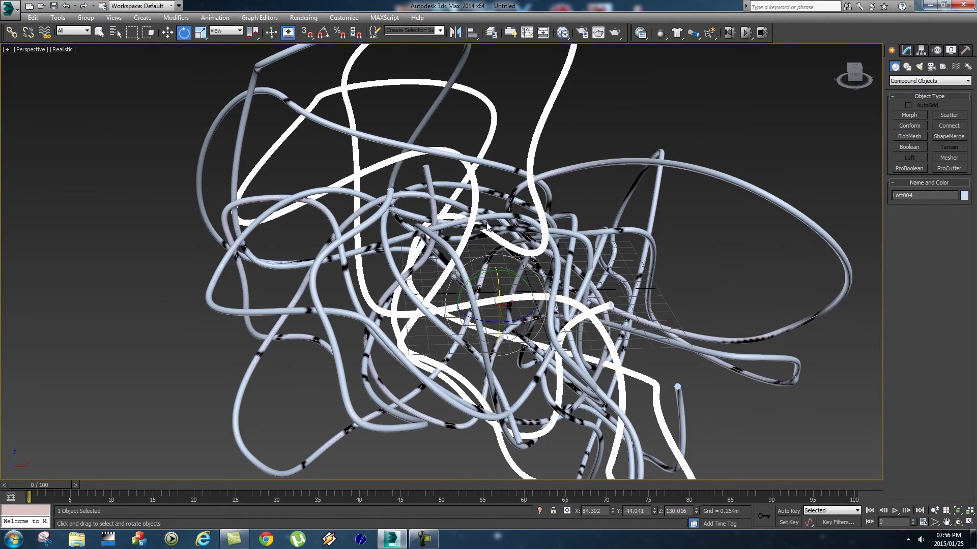
# Assign V-Ray Adv 3.00.03 as the production renderer in Render Setup, and close the dialog.
pyautogui.click(301, 18)
pyautogui.click(320, 41)
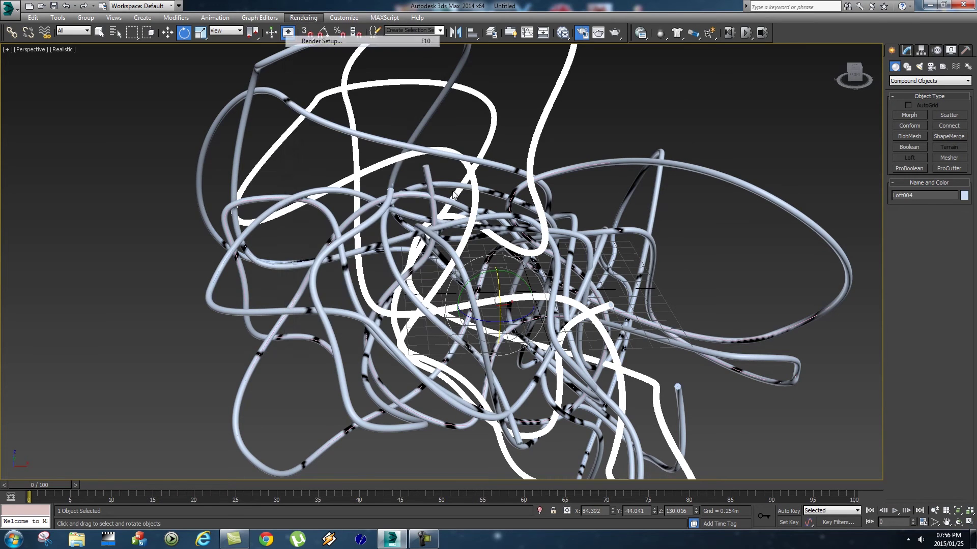
pyautogui.scroll(-5, 245, 381)
pyautogui.scroll(-2, 196, 410)
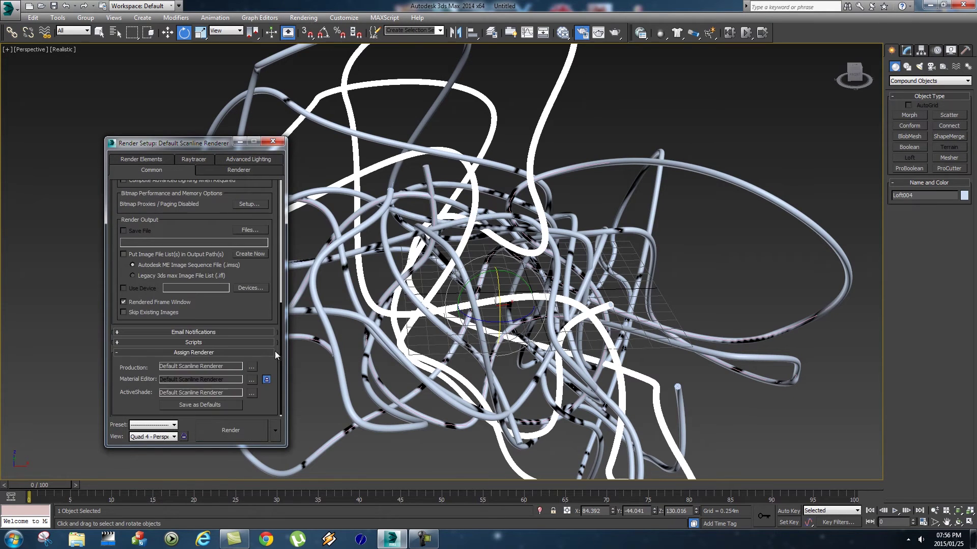
pyautogui.click(254, 370)
pyautogui.doubleClick(156, 264)
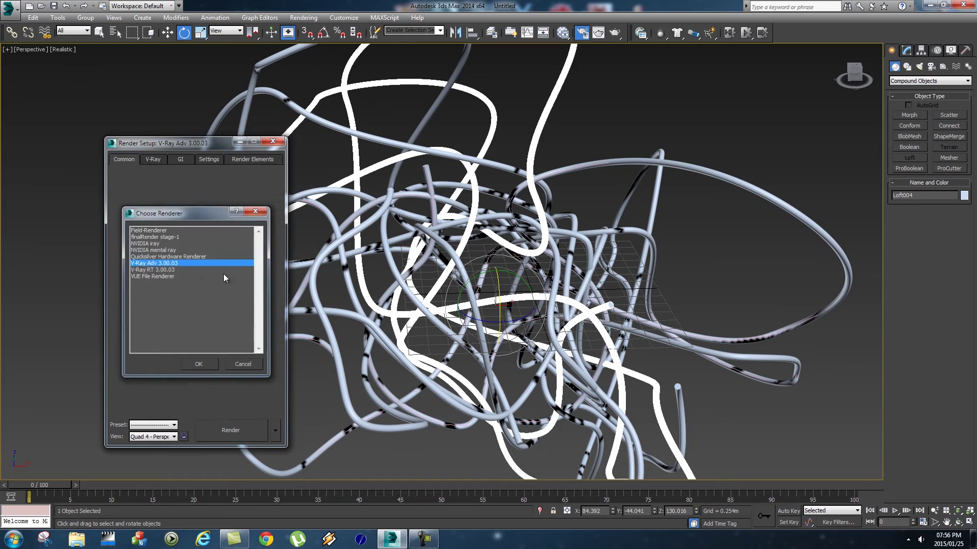
pyautogui.click(273, 141)
# Create a VRayMtl material in the Slate Material Editor, collapse its node and enlarge its preview.
pyautogui.click(562, 33)
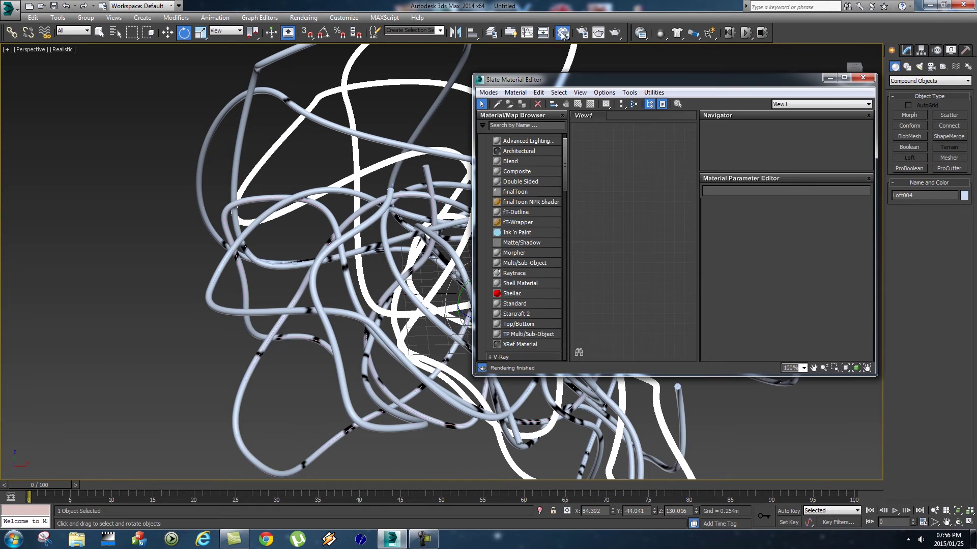
pyautogui.moveTo(519, 77); pyautogui.dragTo(216, 68)
pyautogui.rightClick(317, 156)
pyautogui.moveTo(387, 163)
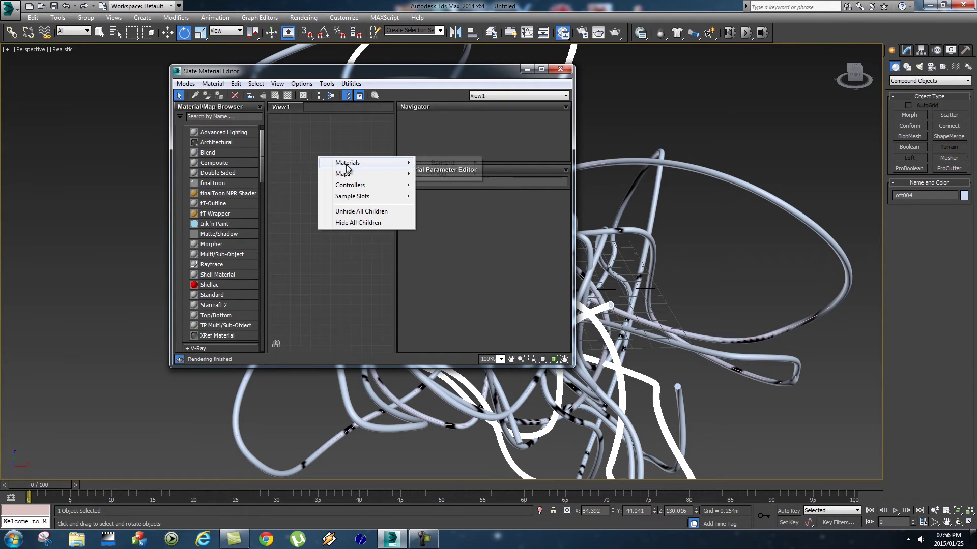
pyautogui.moveTo(433, 178)
pyautogui.click(490, 264)
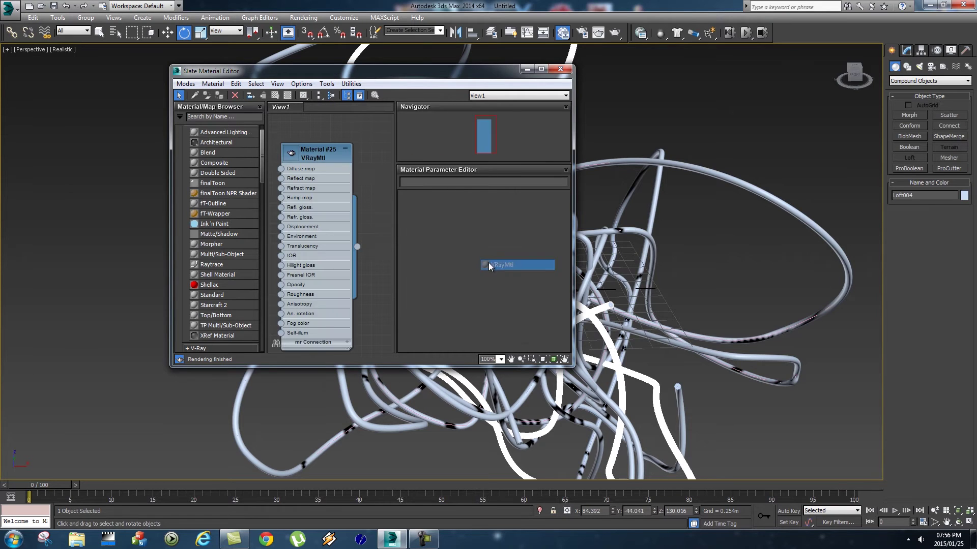
pyautogui.click(344, 149)
pyautogui.doubleClick(290, 152)
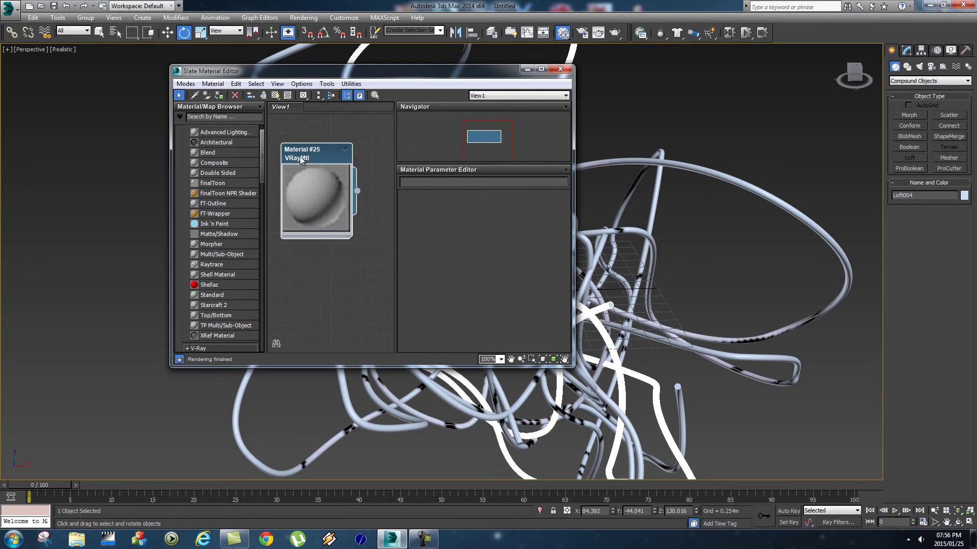
# Set the VRayMtl material's diffuse colour to saturated red.
pyautogui.click(319, 153)
pyautogui.click(455, 247)
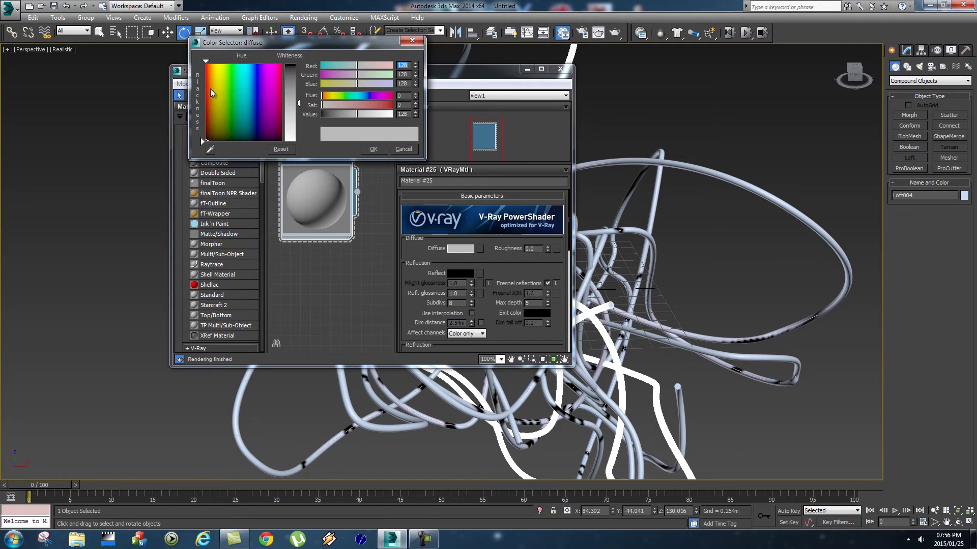
pyautogui.click(202, 61)
pyautogui.moveTo(203, 61); pyautogui.dragTo(205, 90)
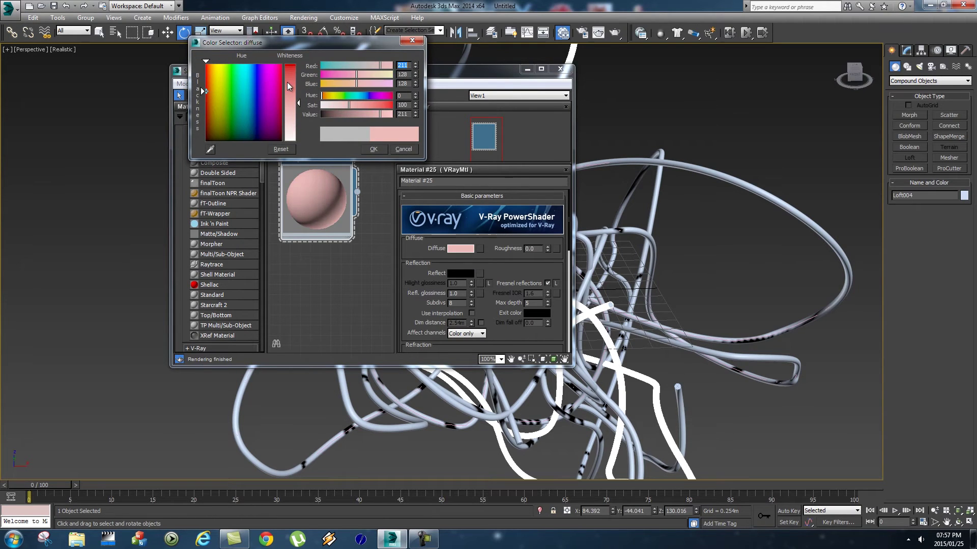
pyautogui.click(373, 149)
# Give the red material a grey reflection colour and turn off Fresnel reflections.
pyautogui.click(460, 273)
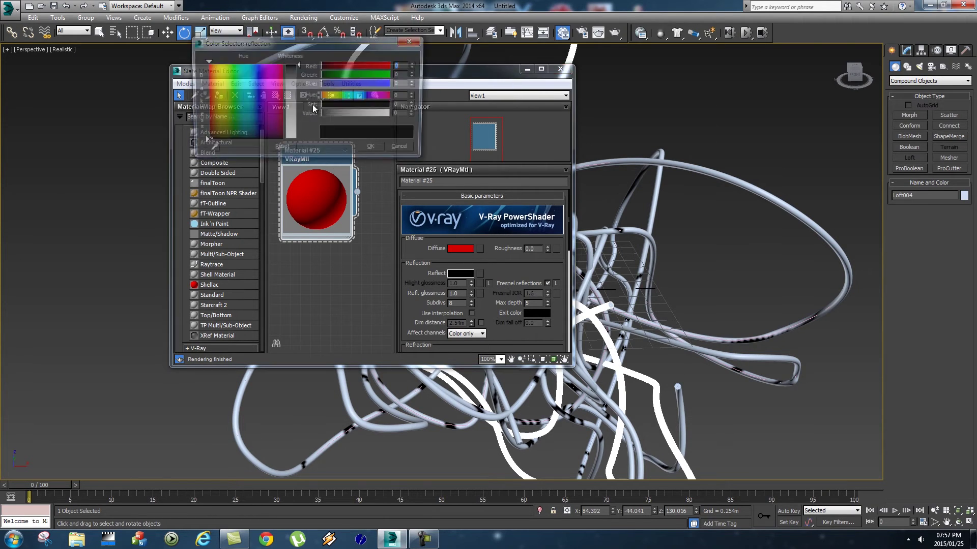
pyautogui.moveTo(297, 67); pyautogui.dragTo(292, 75)
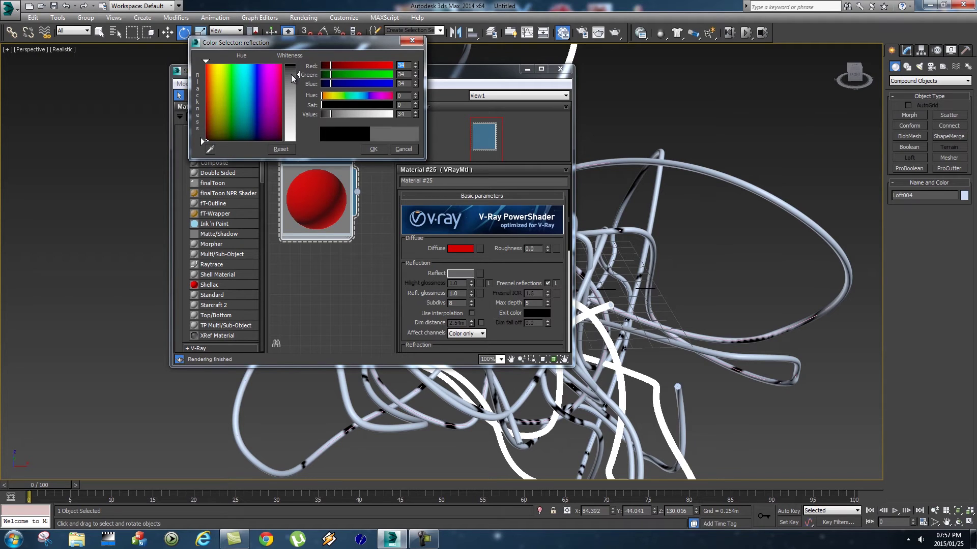
pyautogui.click(374, 149)
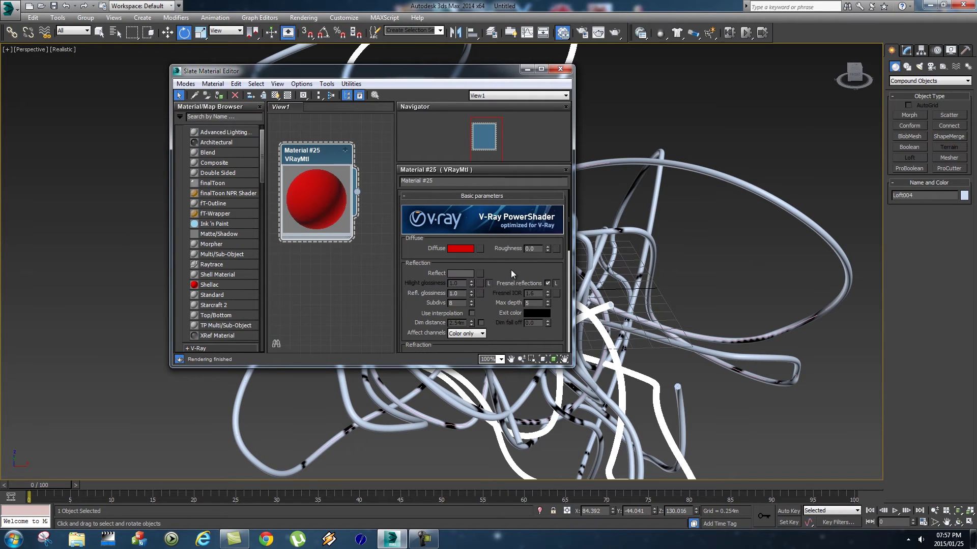
pyautogui.scroll(-1, 511, 273)
pyautogui.click(547, 261)
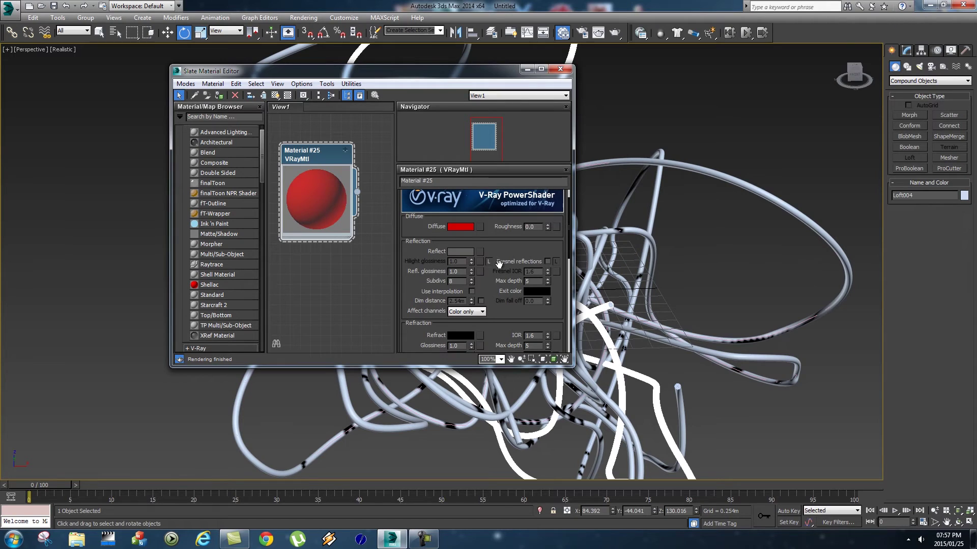
pyautogui.scroll(-3, 531, 257)
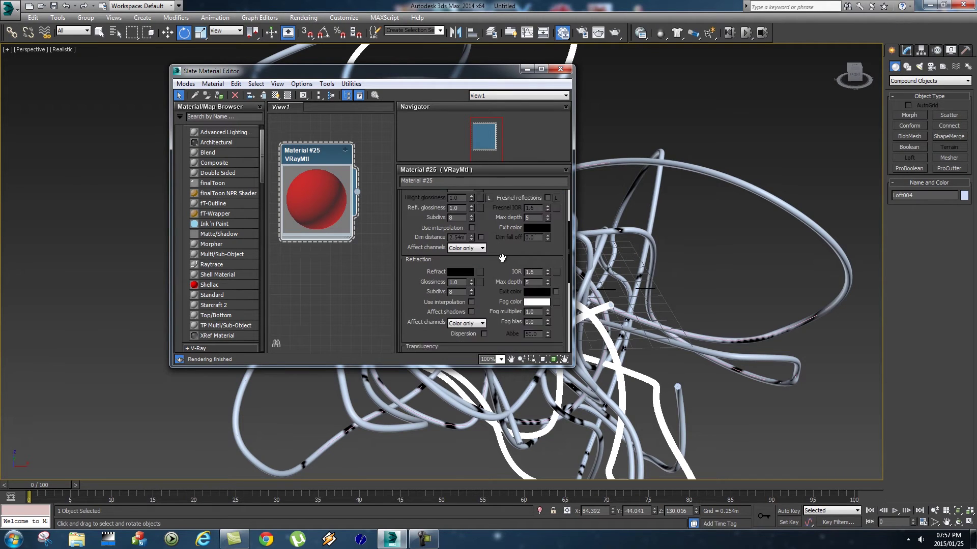
pyautogui.moveTo(502, 257)
pyautogui.mouseDown()
pyautogui.moveTo(503, 234)
pyautogui.moveTo(502, 268)
pyautogui.mouseUp()
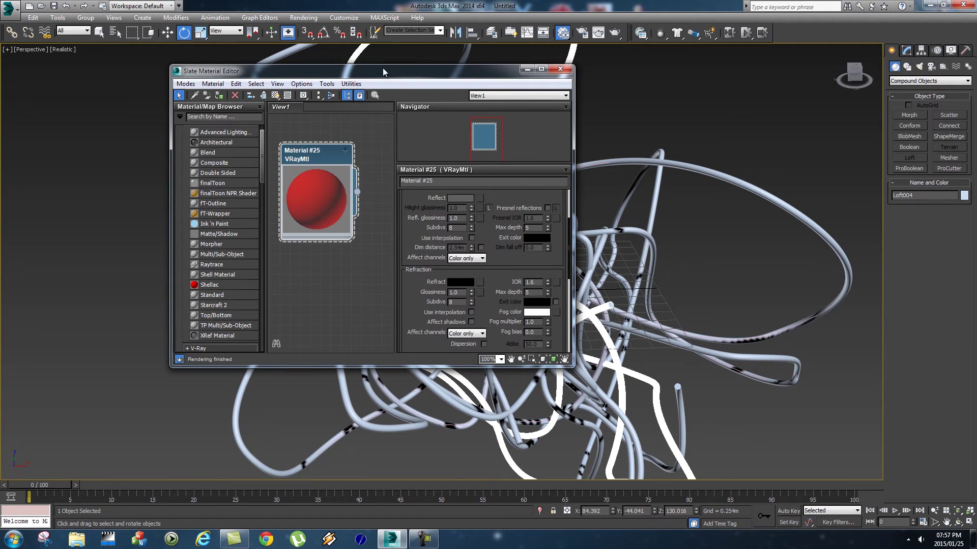
# Select everything in the scene, assign the red VRayMtl material to the selection, and close the material editor.
pyautogui.moveTo(382, 68); pyautogui.dragTo(291, 70)
pyautogui.click(664, 122)
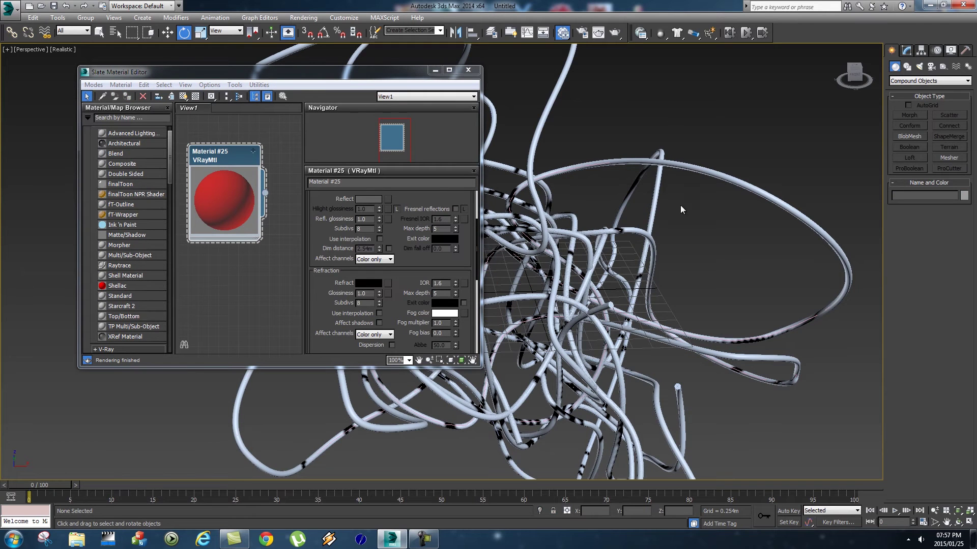
pyautogui.hotkey('ctrl', 'a')
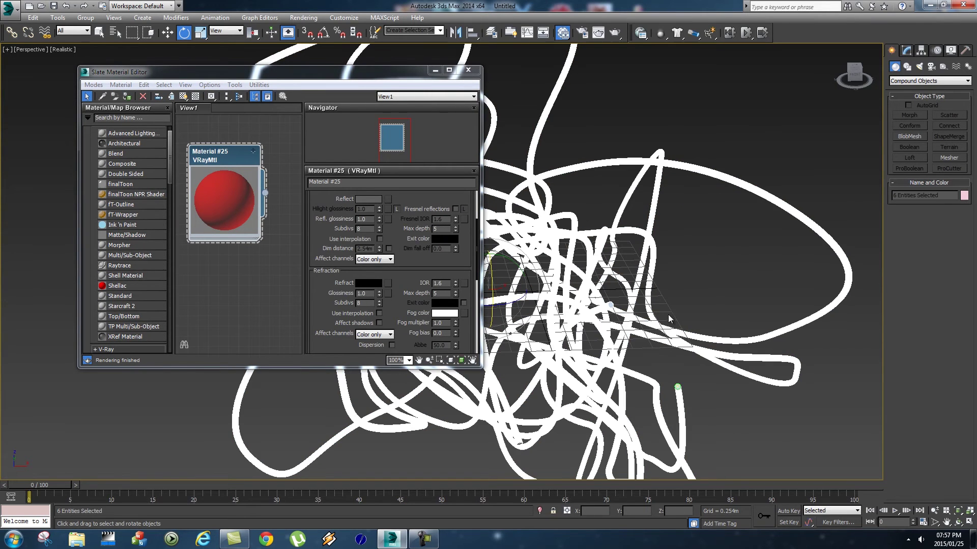
pyautogui.rightClick(264, 195)
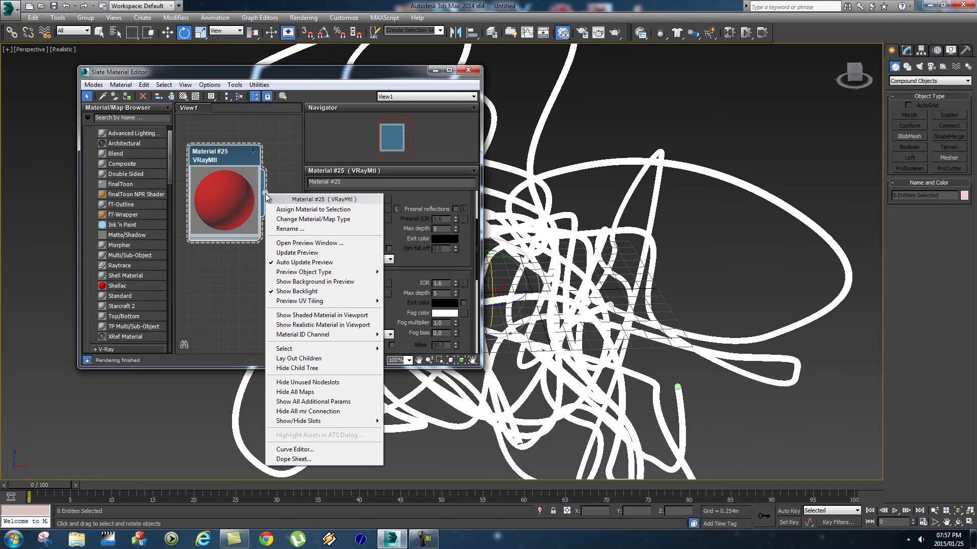
pyautogui.click(289, 209)
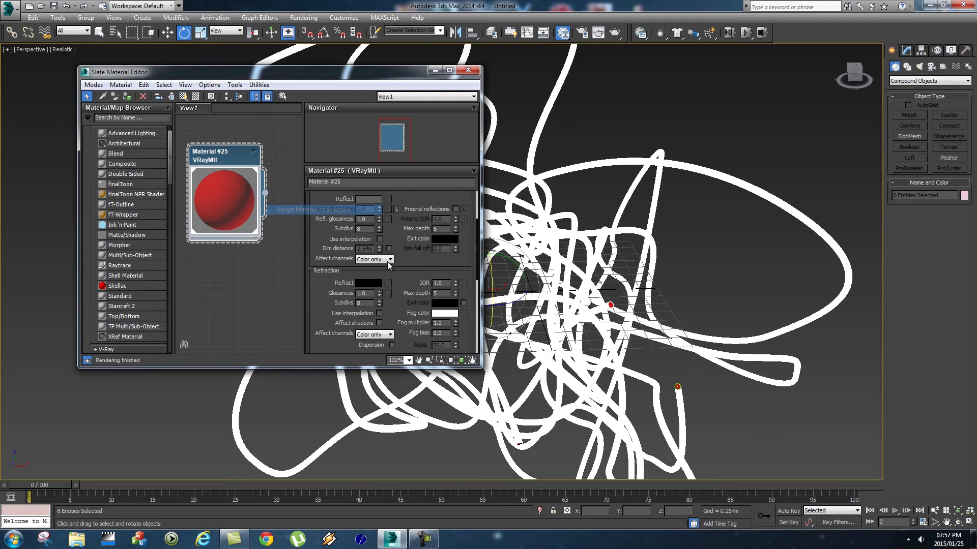
pyautogui.click(466, 71)
# In Render Setup, choose the HDTV (video) output size and set its width to 640.
pyautogui.click(303, 18)
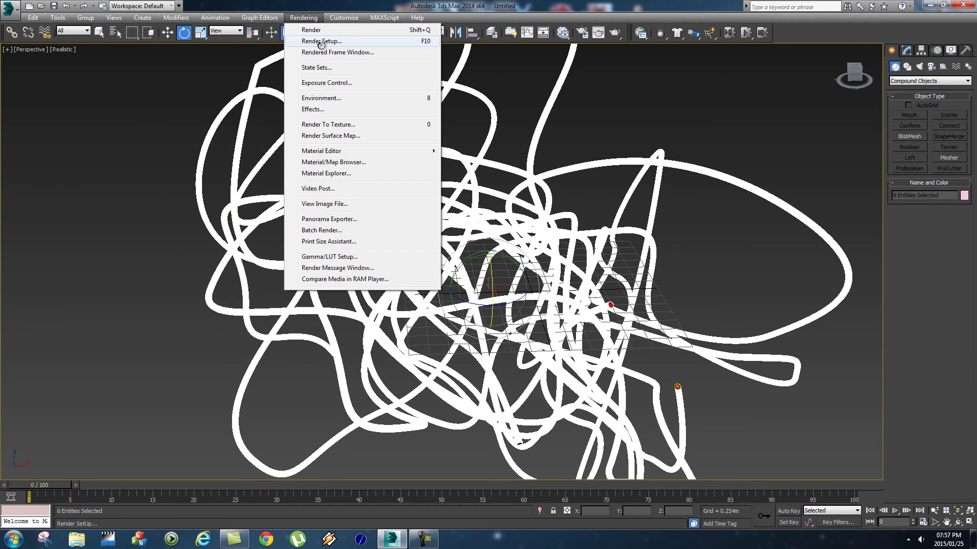
pyautogui.click(321, 45)
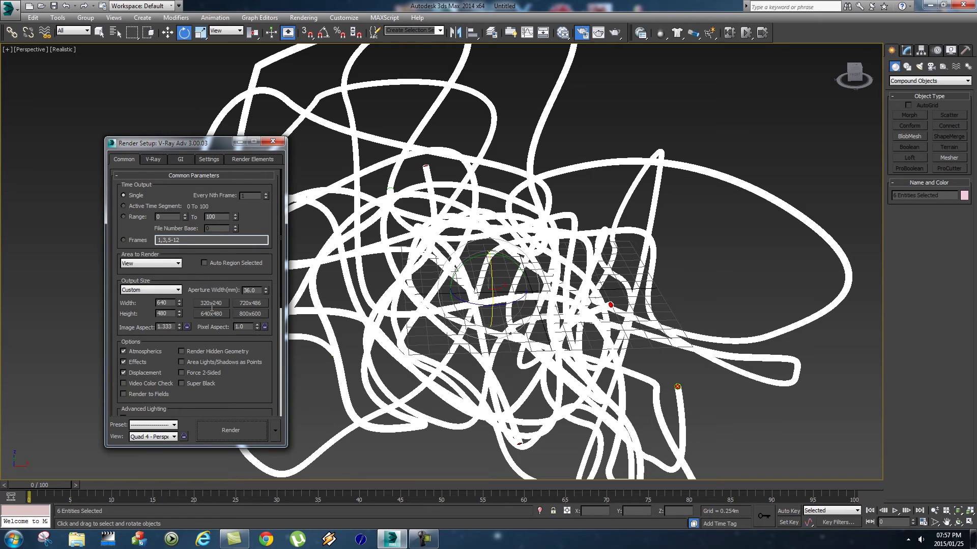
pyautogui.click(165, 290)
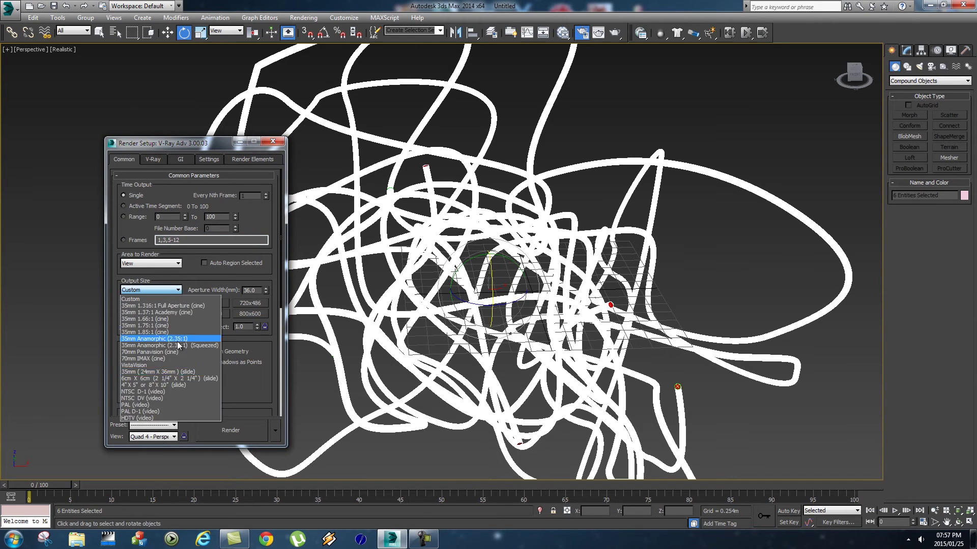
pyautogui.click(133, 418)
pyautogui.moveTo(173, 303); pyautogui.dragTo(150, 300)
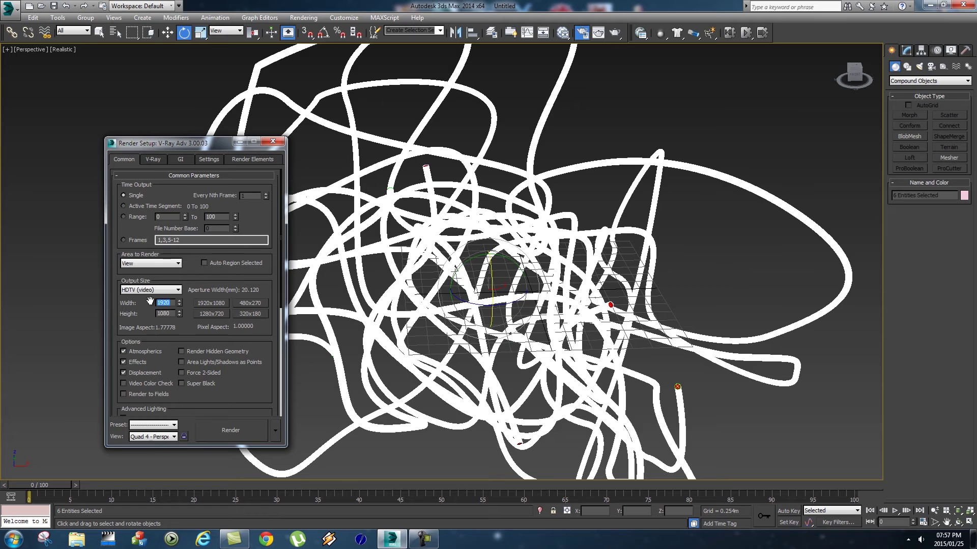
pyautogui.write('640')
pyautogui.press('Tab')
pyautogui.moveTo(173, 143); pyautogui.dragTo(167, 116)
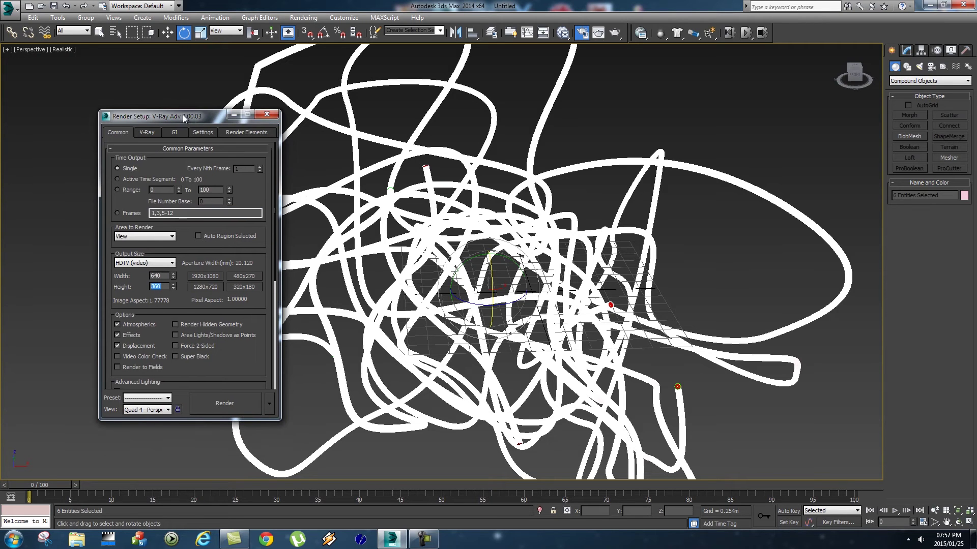
# Render a test image of the perspective view, and close the frame buffer and V-Ray messages windows.
pyautogui.click(231, 404)
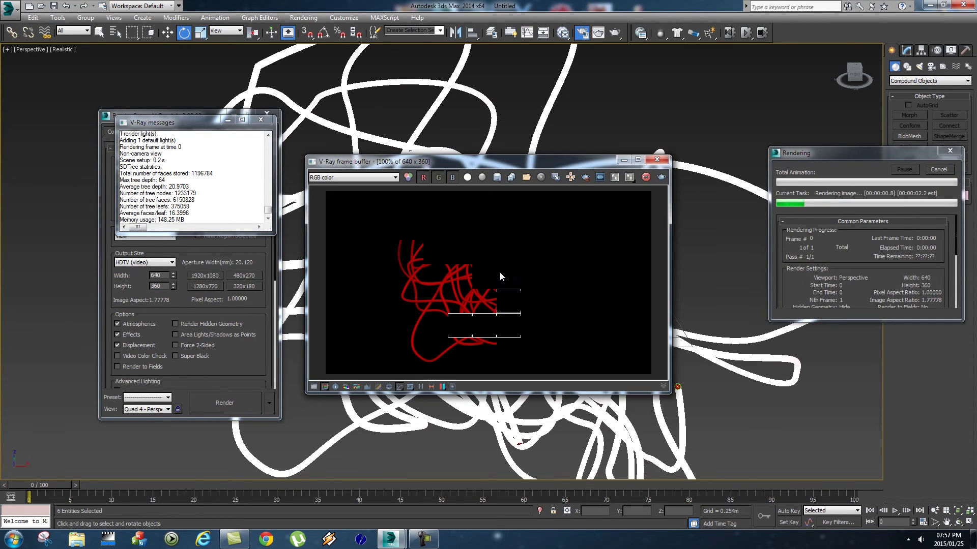
pyautogui.click(657, 159)
pyautogui.click(260, 119)
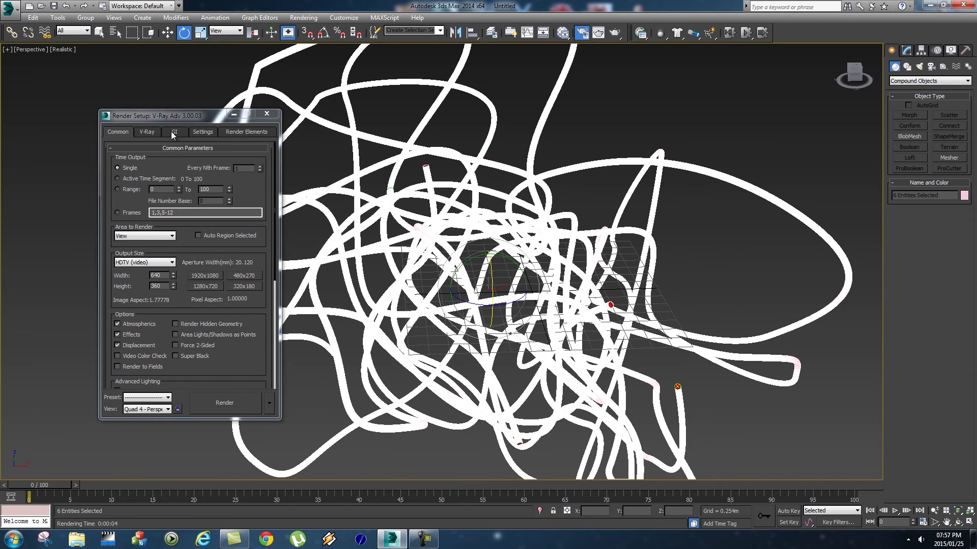
# Enable V-Ray global illumination, switch its settings to Advanced, and turn on ambient occlusion.
pyautogui.click(174, 132)
pyautogui.click(114, 159)
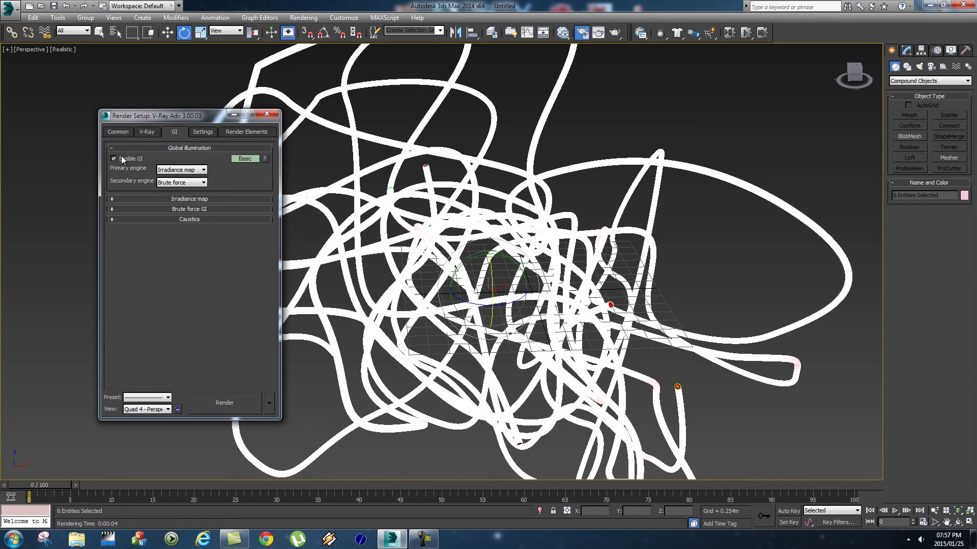
pyautogui.click(245, 159)
pyautogui.click(194, 223)
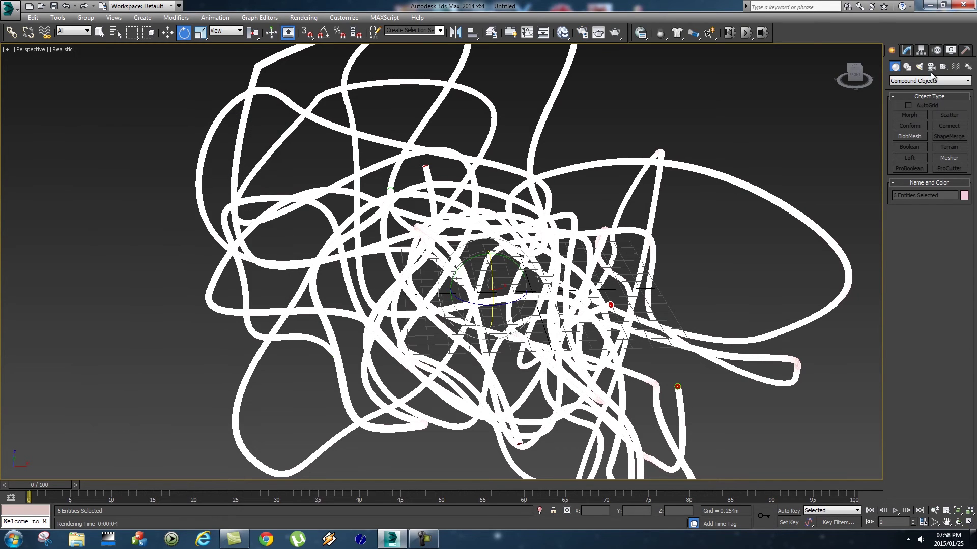
# Create a rectangular VRayLight on the grid in the middle of the tube tangle.
pyautogui.click(919, 66)
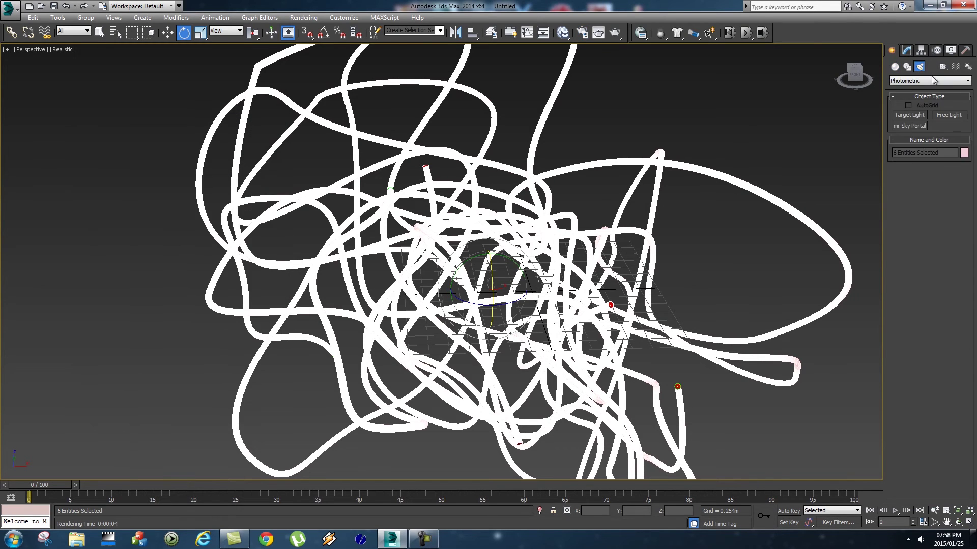
pyautogui.click(914, 81)
pyautogui.click(896, 104)
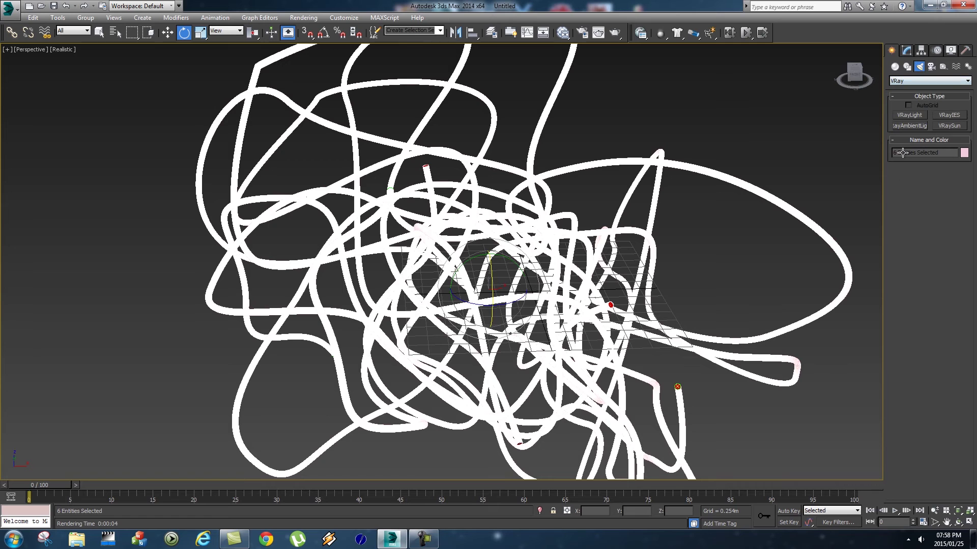
pyautogui.click(910, 115)
pyautogui.moveTo(497, 263); pyautogui.dragTo(689, 318)
pyautogui.moveTo(590, 382); pyautogui.dragTo(584, 387, button='middle')
# Raise the light above the tangle to a Z of about 5.9 m and shift it along X to about -1.2 m.
pyautogui.scroll(-5, 584, 387)
pyautogui.press('w')
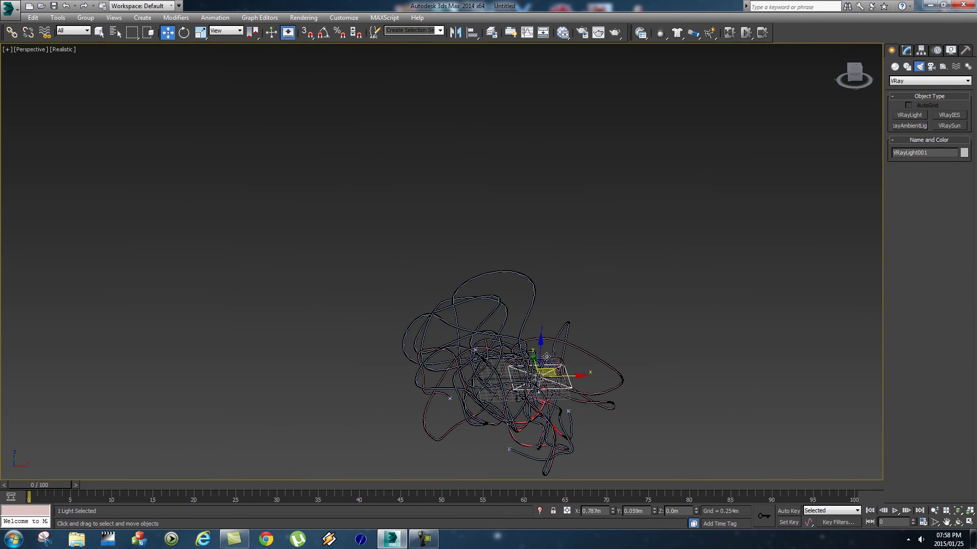
pyautogui.moveTo(541, 337); pyautogui.dragTo(545, 220)
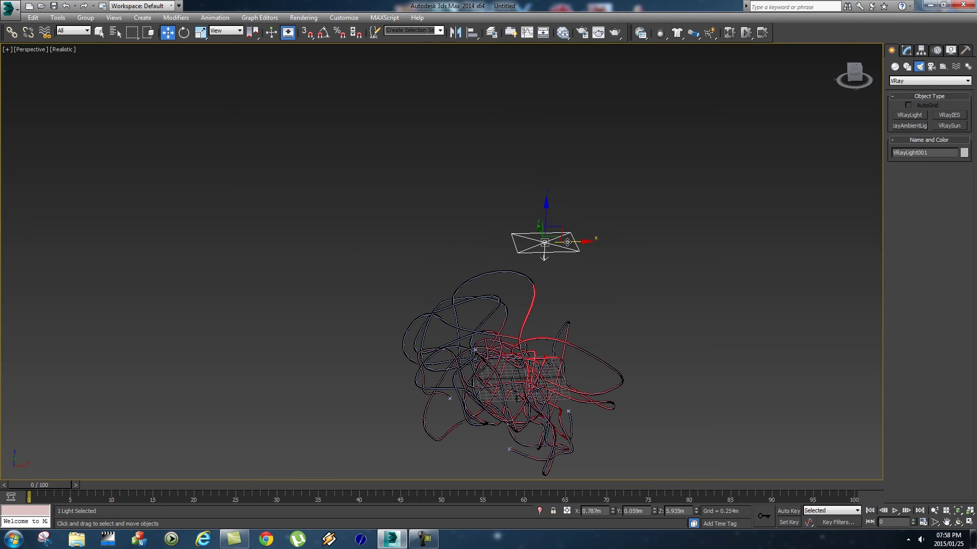
pyautogui.moveTo(586, 247); pyautogui.dragTo(541, 258)
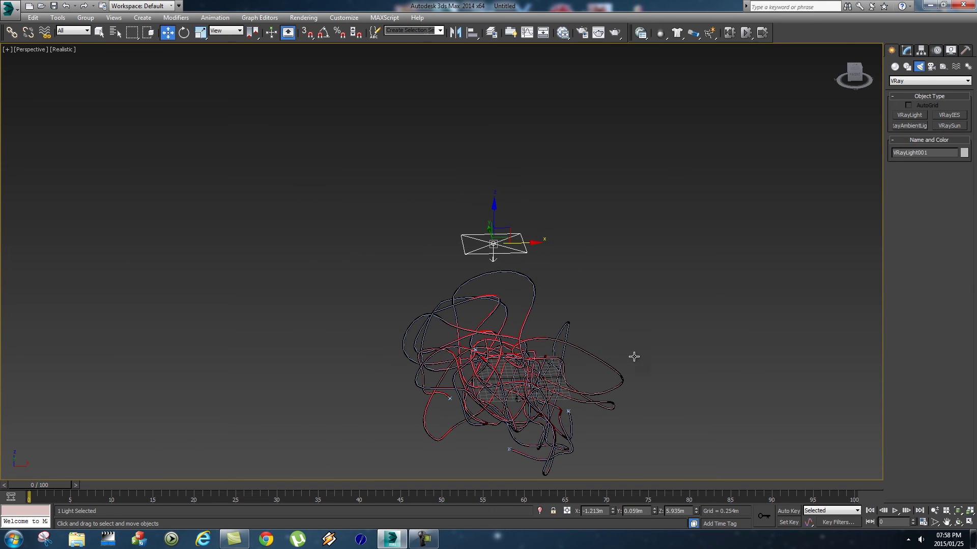
# Frame the perspective view closely on the tubes, set the output size to 1920x1080, and start the render.
pyautogui.scroll(10, 610, 356)
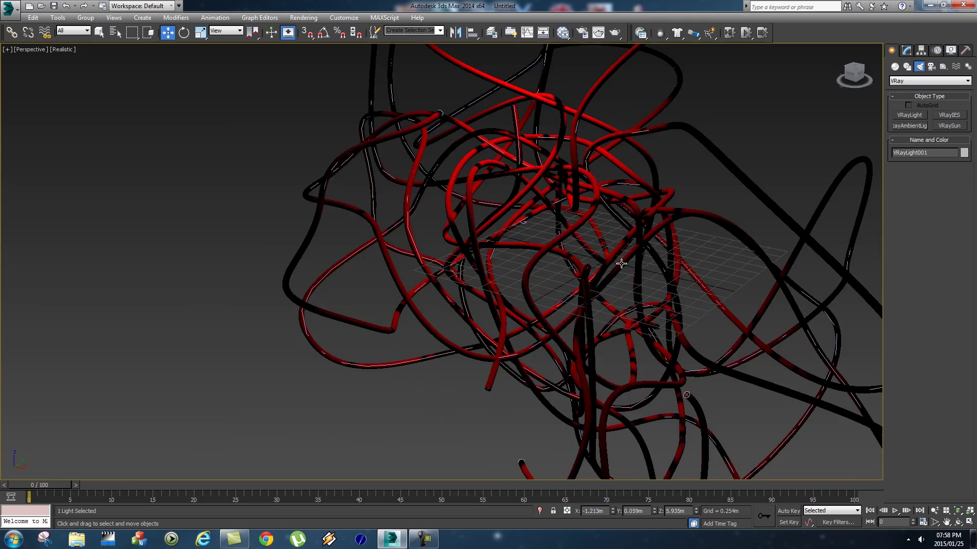
pyautogui.scroll(10, 621, 263)
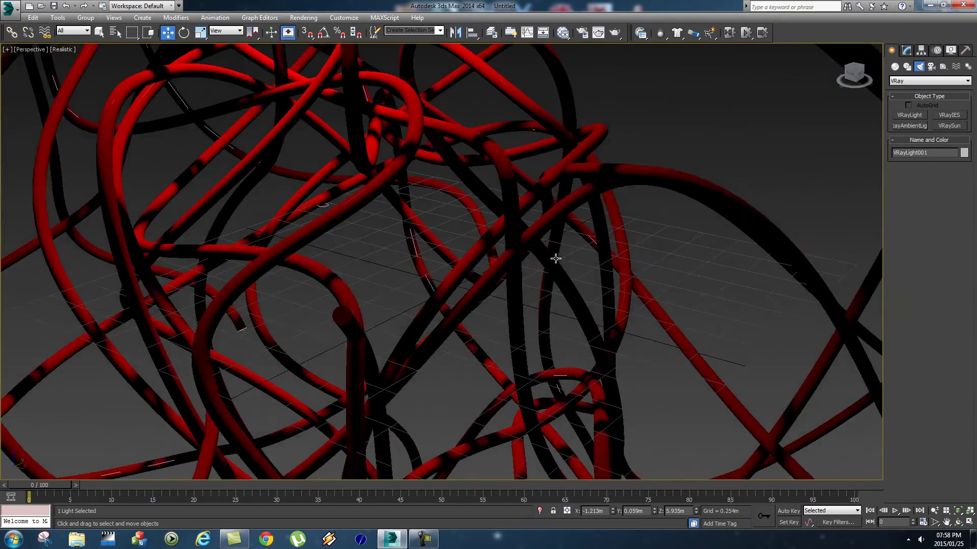
pyautogui.moveTo(555, 258); pyautogui.dragTo(578, 269, button='middle')
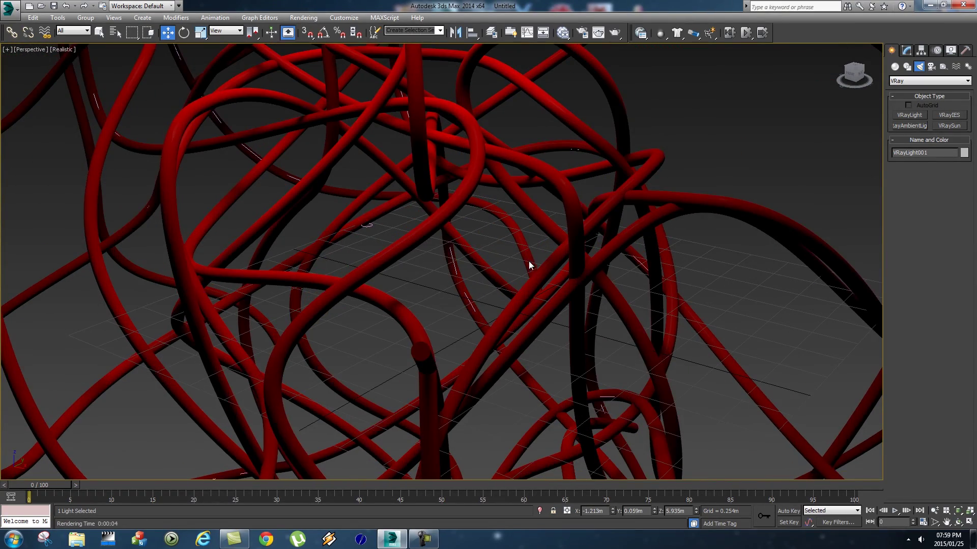
pyautogui.click(303, 18)
pyautogui.click(308, 40)
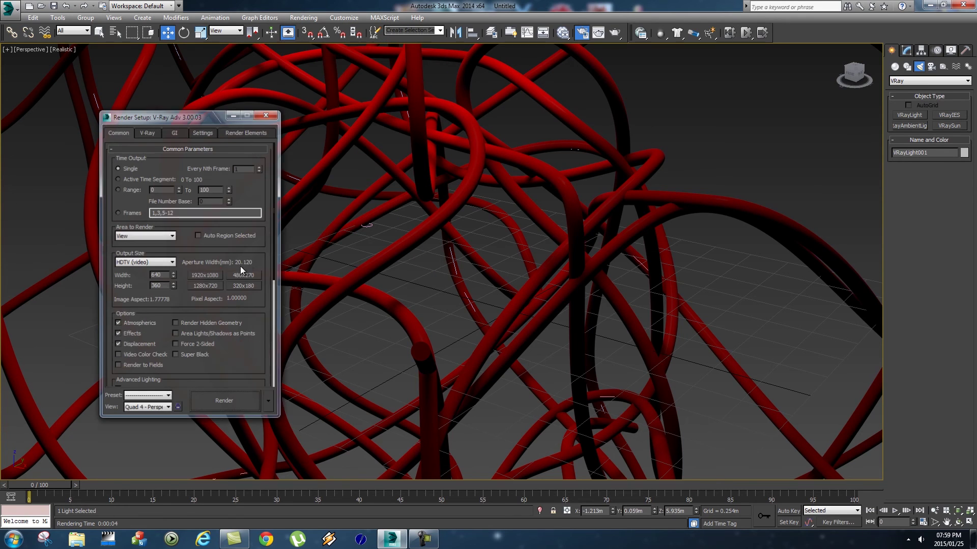
pyautogui.click(206, 276)
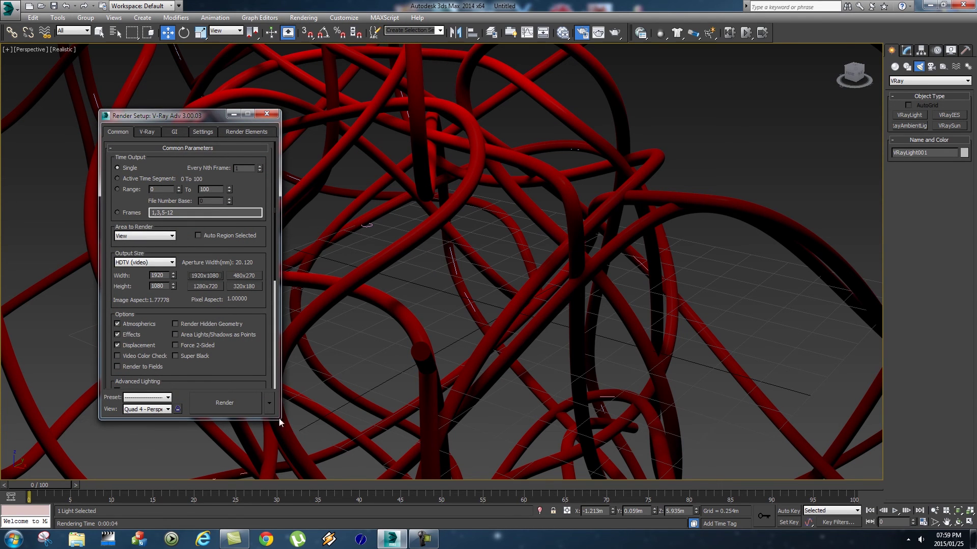
pyautogui.click(256, 404)
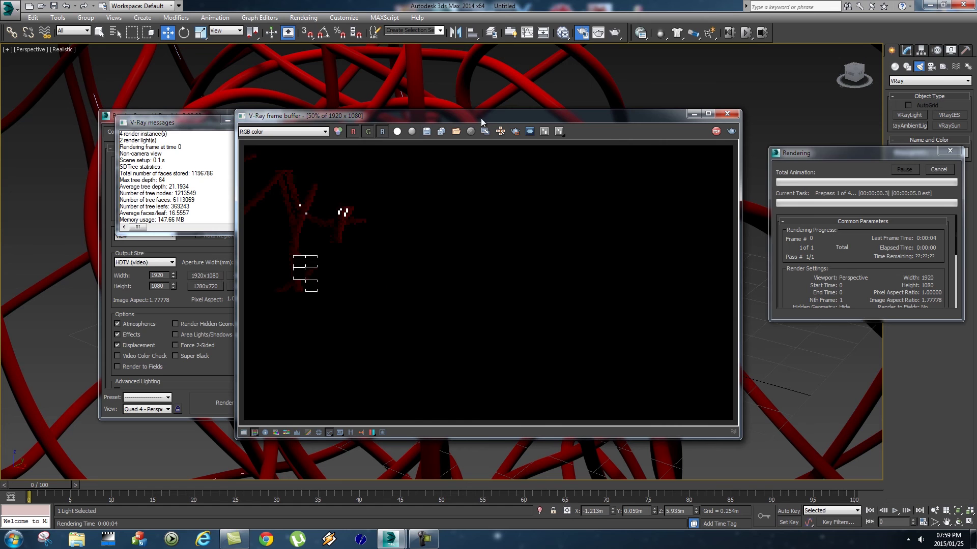